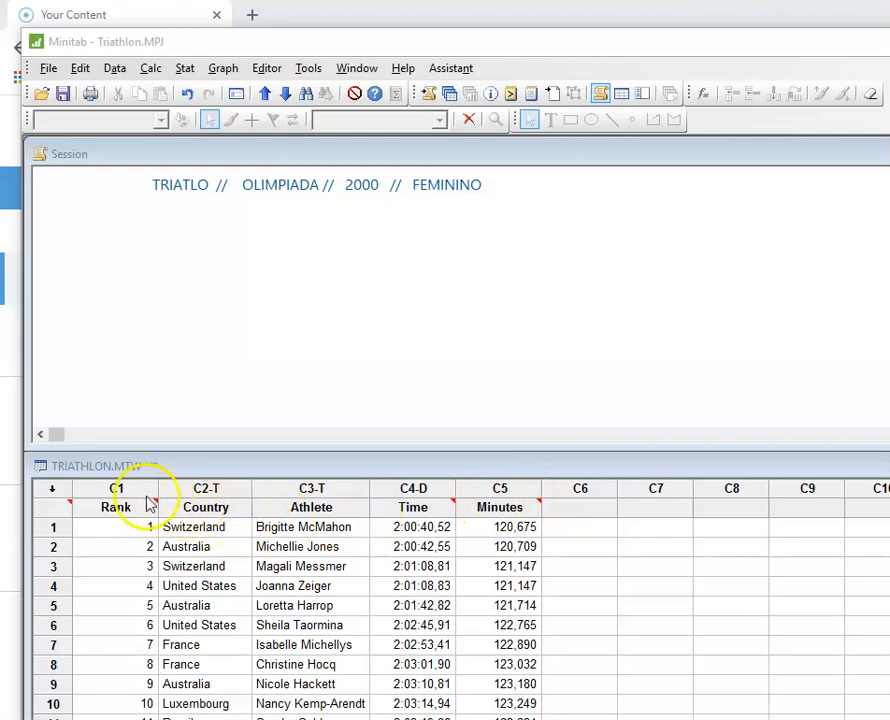
# Step: Paste the description of the triathlon data into the Session window above the title line
pyautogui.click(252, 372)
pyautogui.write('Este arquivo contém os resultados do Triatlo feminino durante os Jogos Olímpicos de 2000. Os Tempos de Chegada são mostrados em horas, minutos, segundos, centésimos e em minutos.  A variável País é o país natal do competidor do triatlo.')
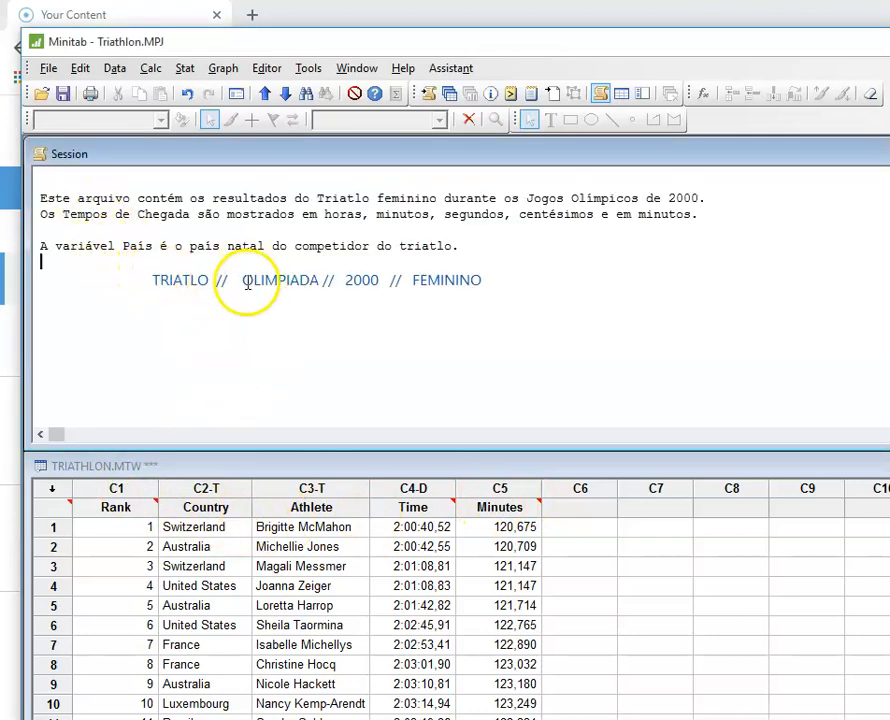
pyautogui.moveTo(412, 281); pyautogui.dragTo(490, 284)
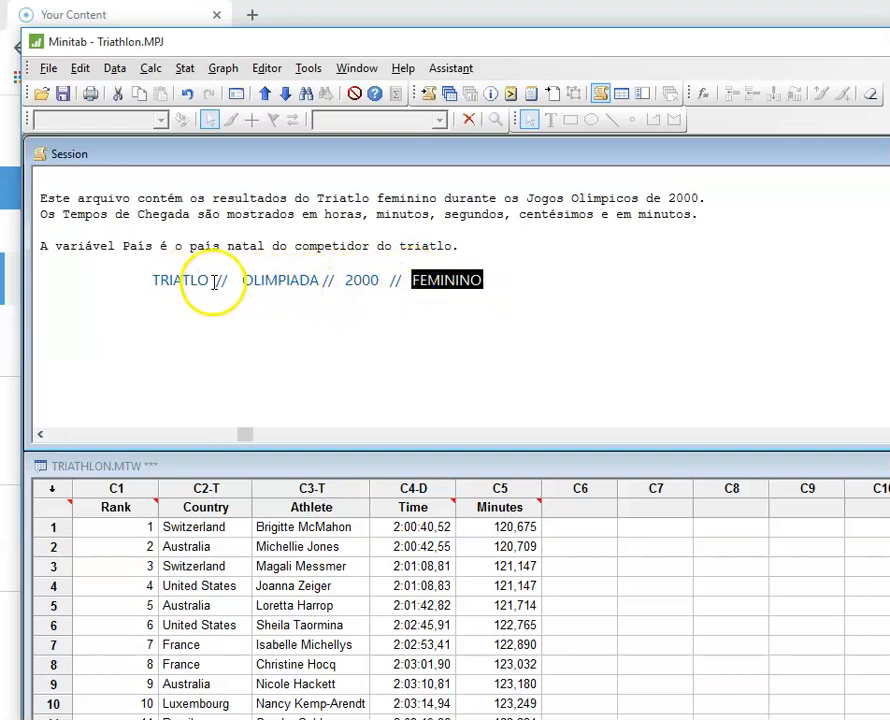
pyautogui.moveTo(209, 280); pyautogui.dragTo(133, 287)
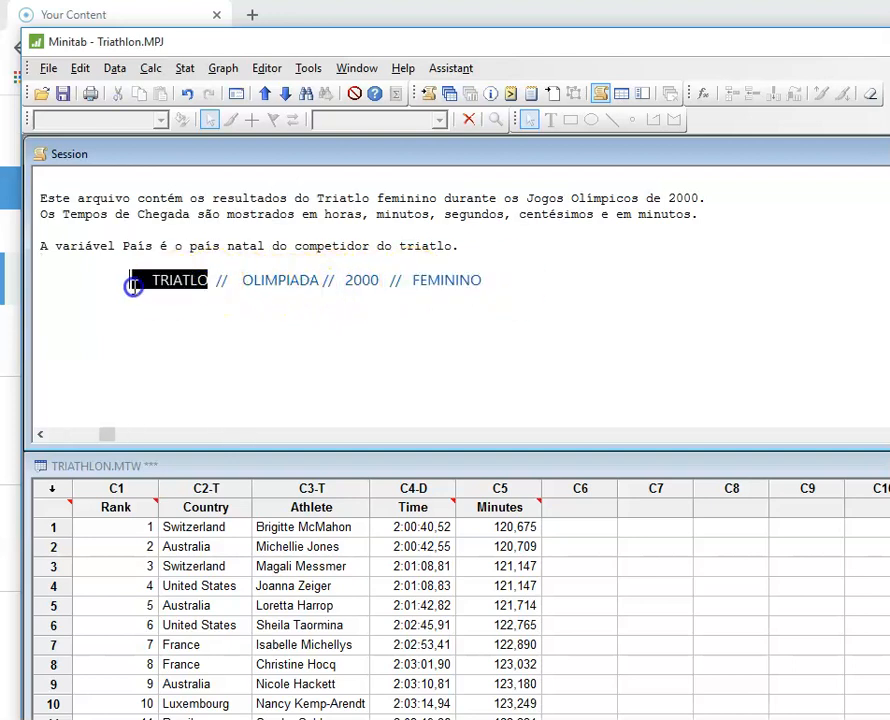
pyautogui.click(380, 281)
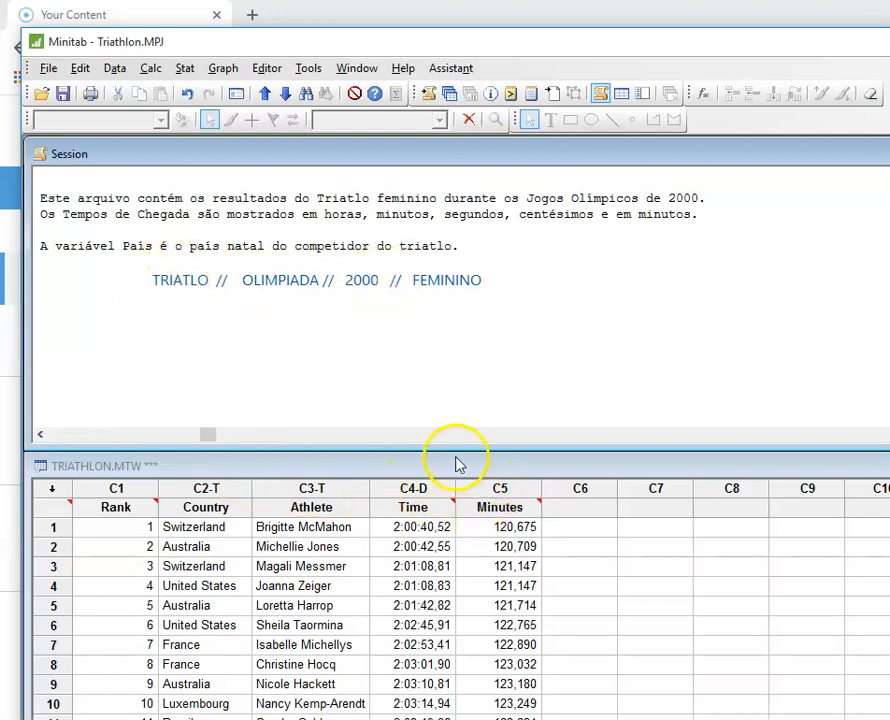
# Step: Browse the worksheet columns Rank, Country, Athlete and Time from the first to the last row
pyautogui.moveTo(453, 449); pyautogui.dragTo(465, 266)
pyautogui.click(160, 336)
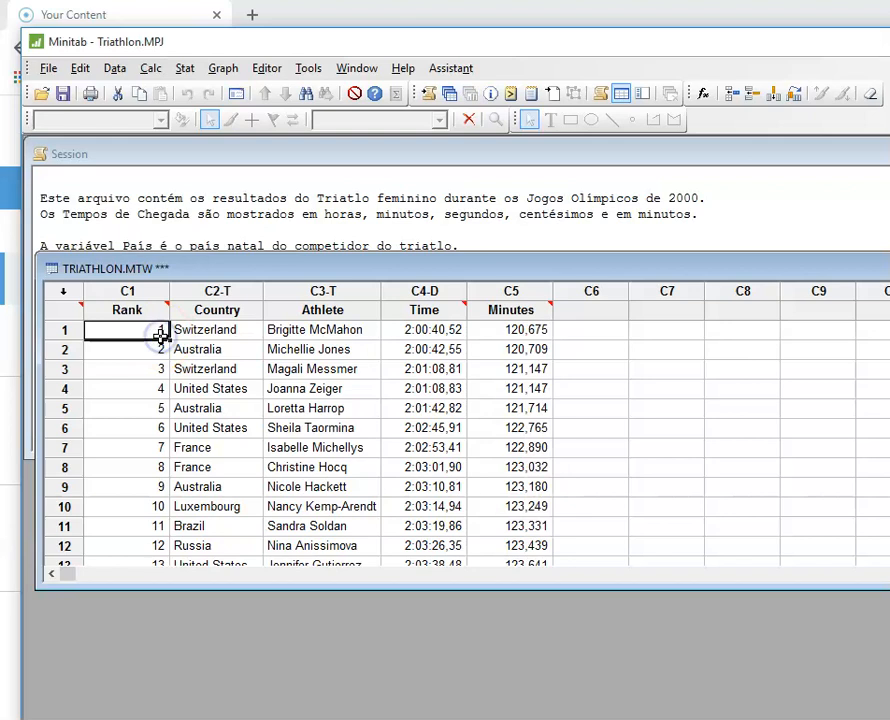
pyautogui.click(205, 330)
pyautogui.click(327, 335)
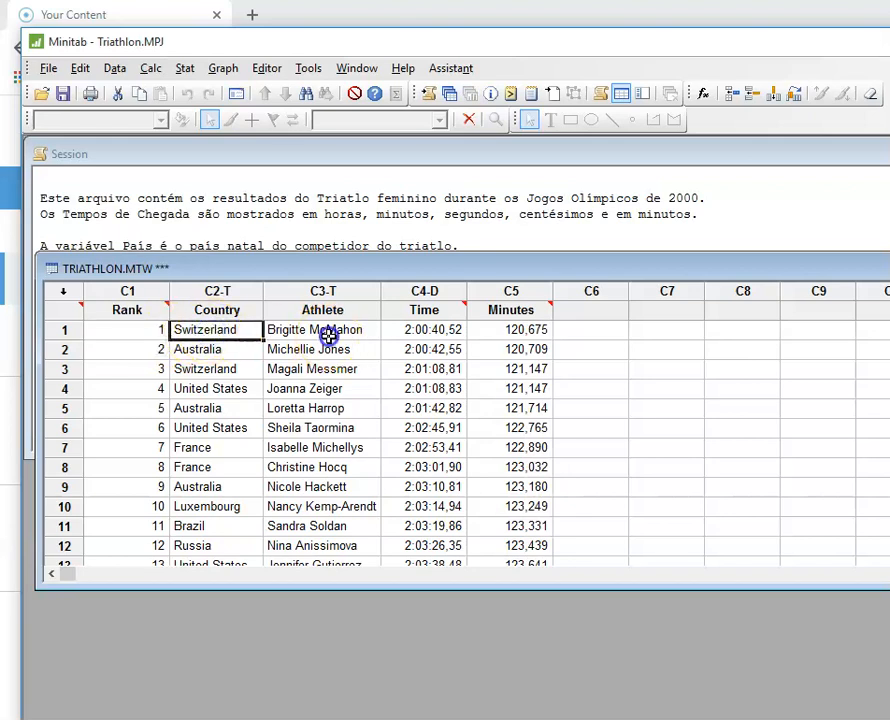
pyautogui.hotkey('ctrl', 'Down')
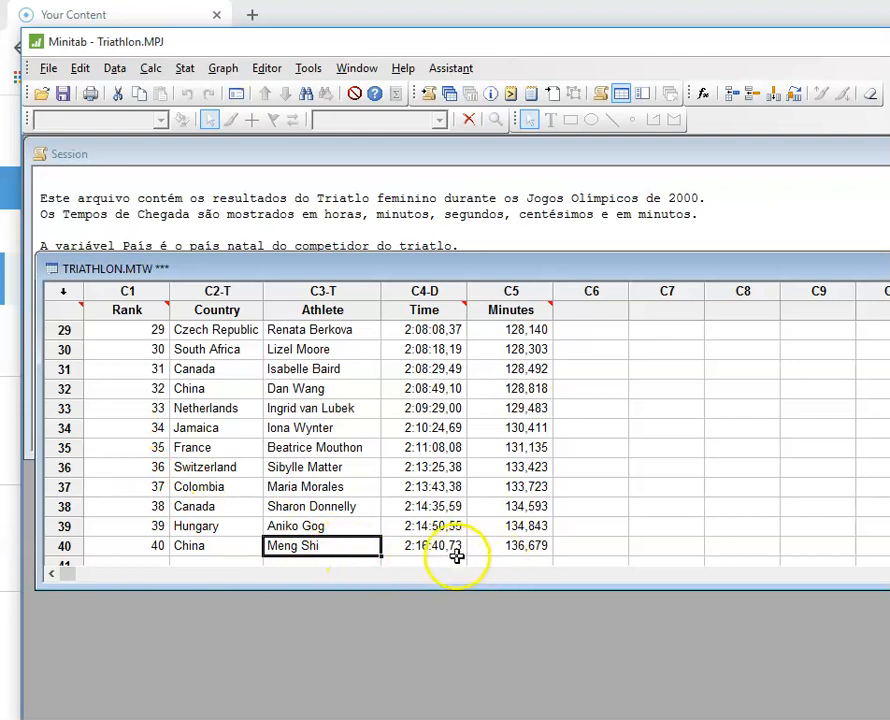
pyautogui.hotkey('ctrl', 'Up')
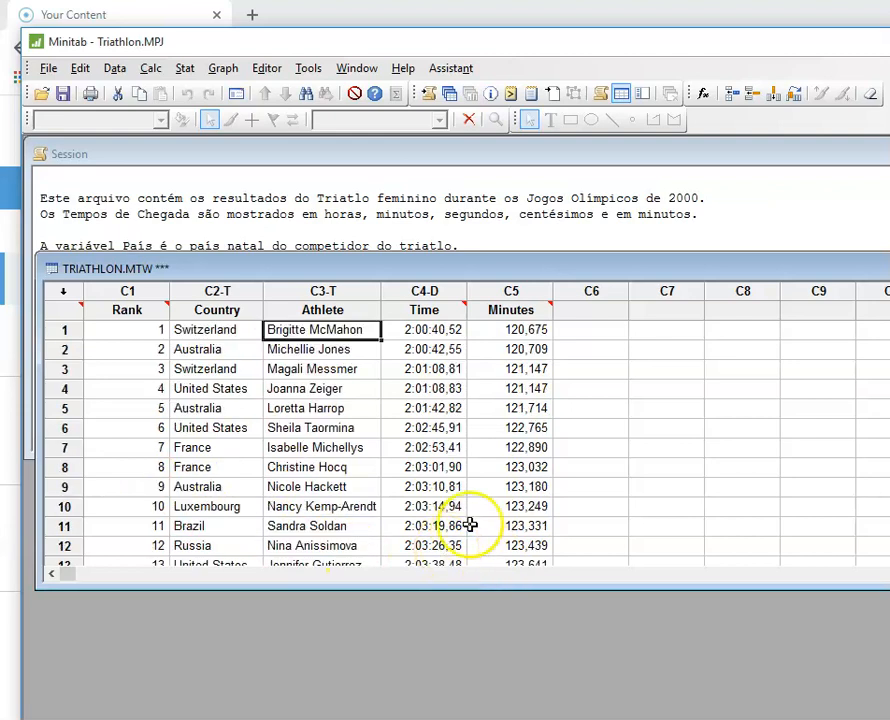
pyautogui.click(420, 331)
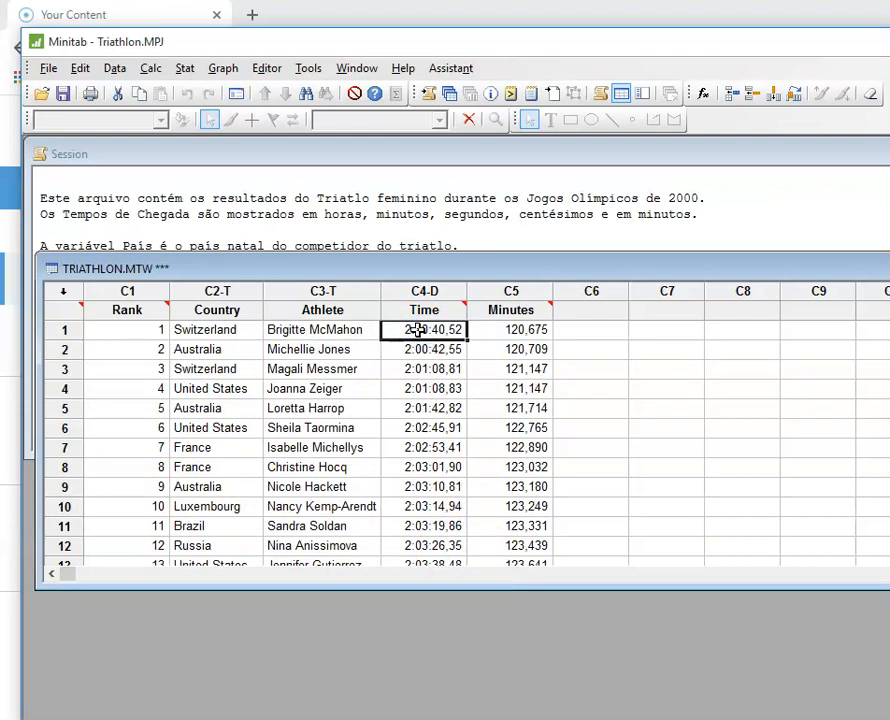
pyautogui.hotkey('ctrl', 'Down')
pyautogui.hotkey('ctrl', 'Up')
pyautogui.click(92, 528)
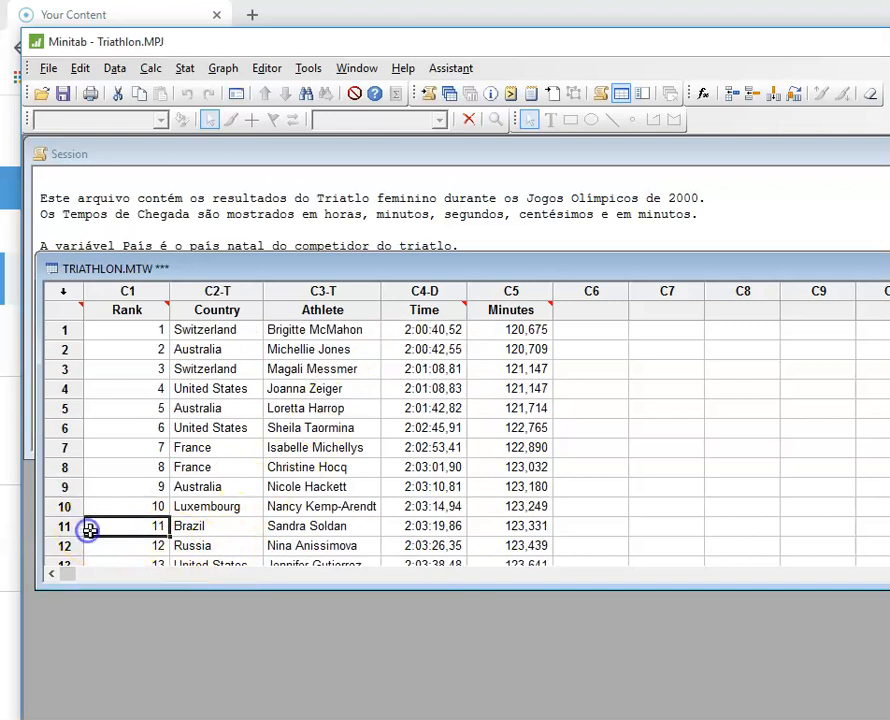
pyautogui.click(285, 524)
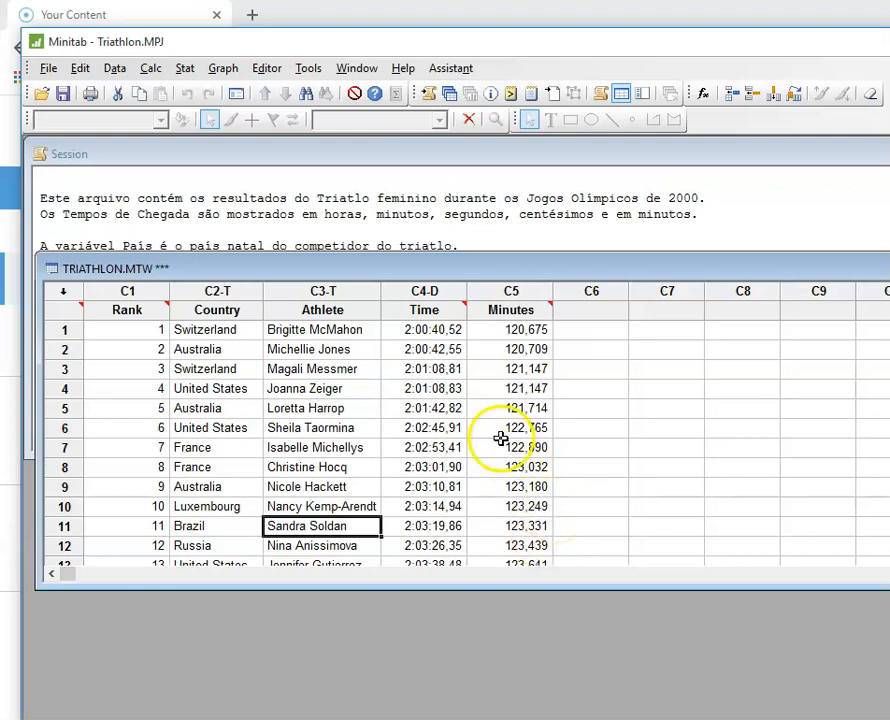
pyautogui.moveTo(505, 430); pyautogui.dragTo(501, 527)
pyautogui.moveTo(536, 214); pyautogui.dragTo(546, 237)
pyautogui.moveTo(513, 30); pyautogui.dragTo(562, 176)
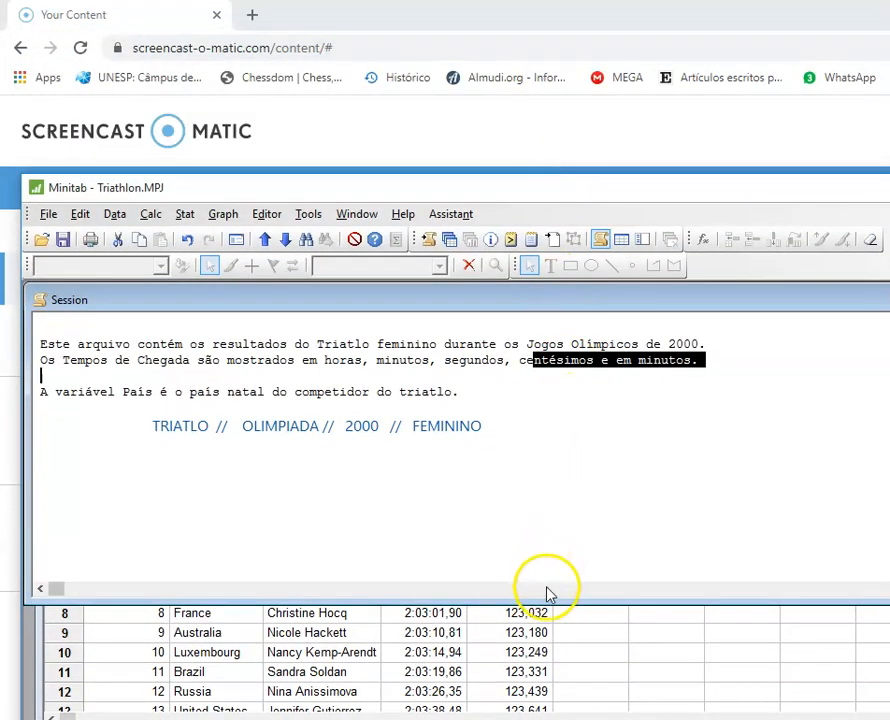
pyautogui.moveTo(544, 594); pyautogui.dragTo(564, 399)
pyautogui.moveTo(563, 476); pyautogui.dragTo(565, 515)
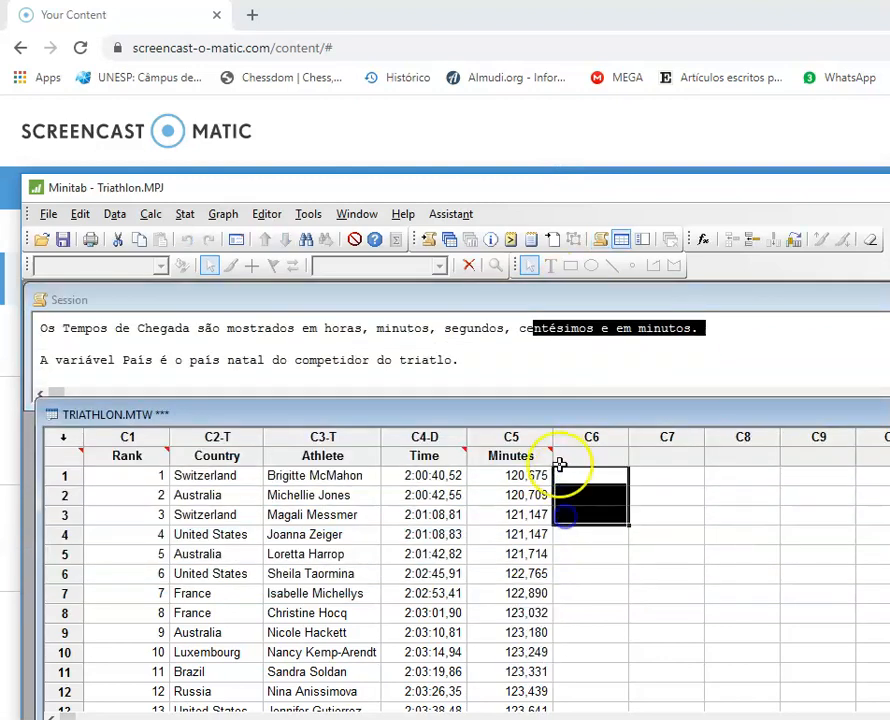
pyautogui.moveTo(558, 423); pyautogui.dragTo(562, 500)
pyautogui.click(515, 405)
pyautogui.moveTo(515, 405); pyautogui.dragTo(529, 474)
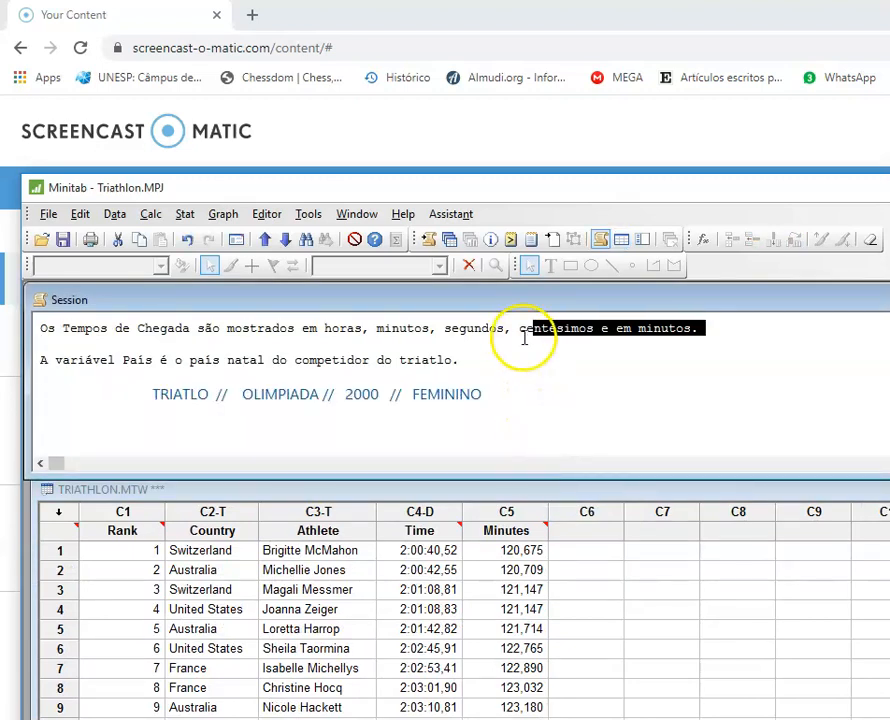
# Step: Create a simple one-variable boxplot of the Minutes column
pyautogui.click(221, 215)
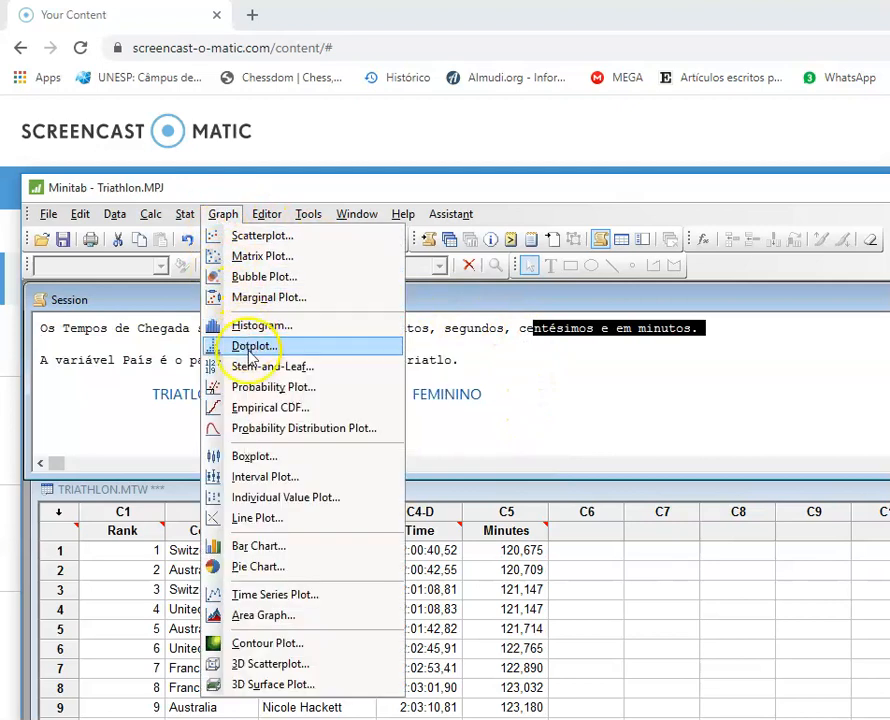
pyautogui.click(273, 460)
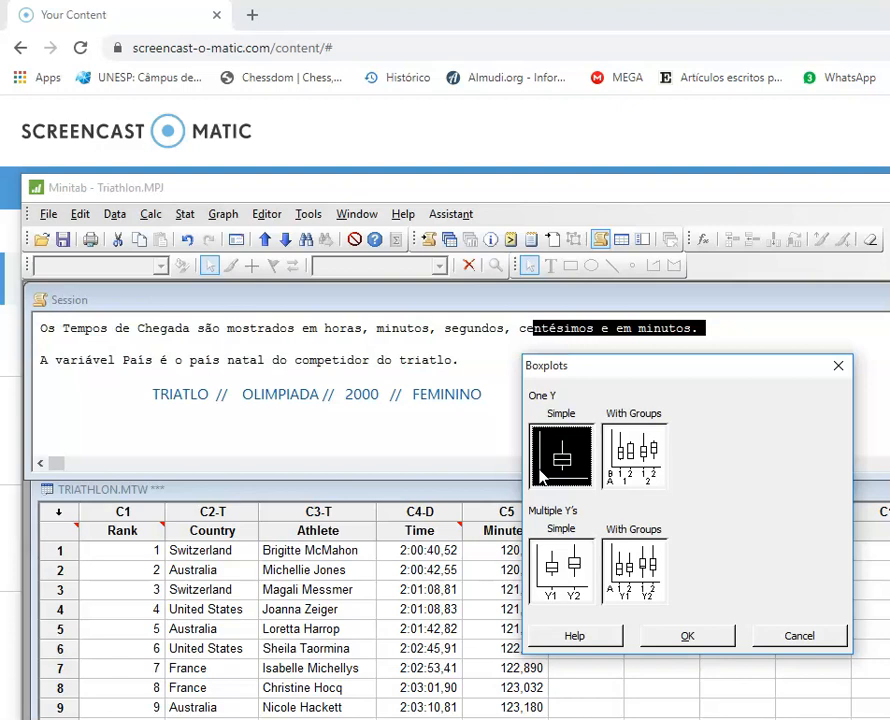
pyautogui.click(697, 636)
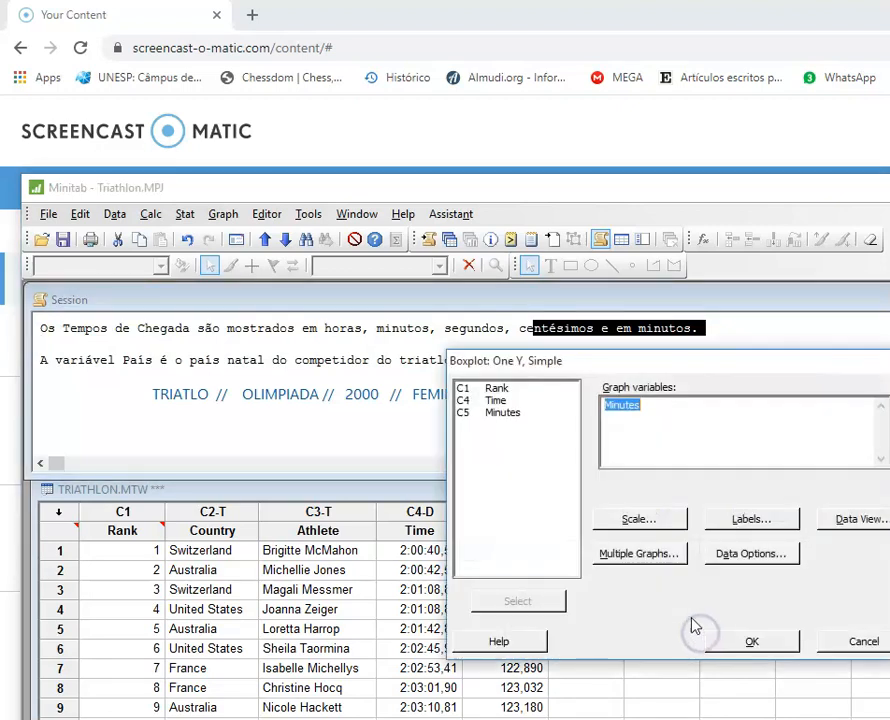
pyautogui.click(736, 640)
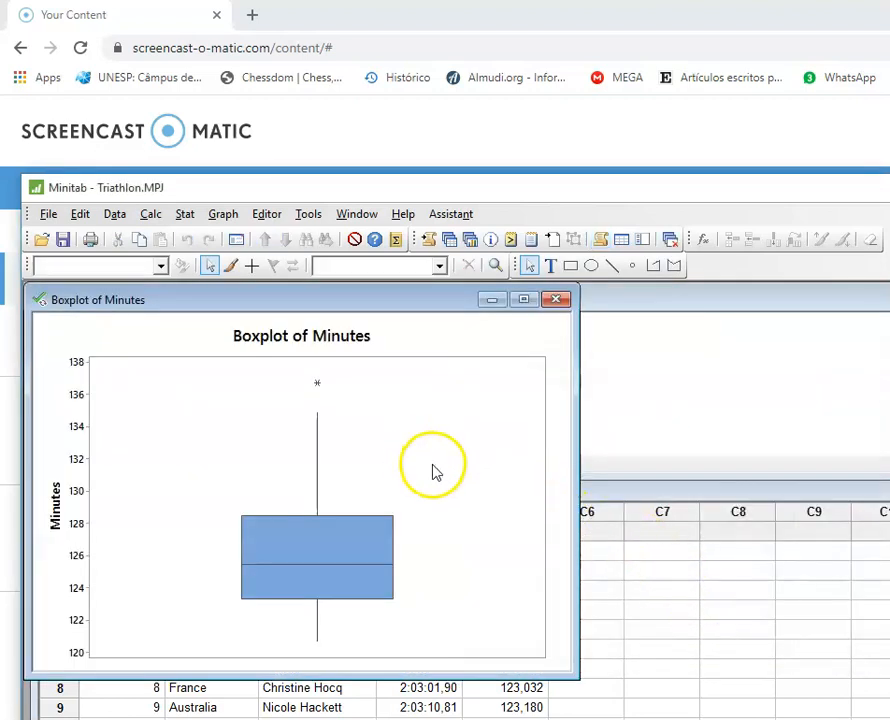
# Step: Inspect the boxplot's quartile summary and the outlier point above the upper whisker
pyautogui.moveTo(387, 302); pyautogui.dragTo(413, 283)
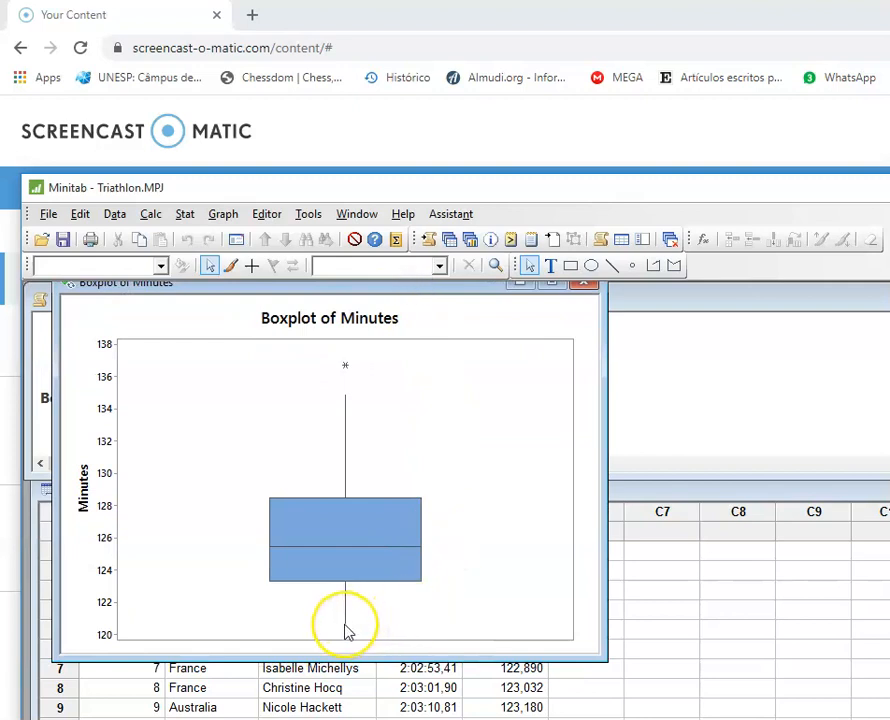
pyautogui.moveTo(347, 632)
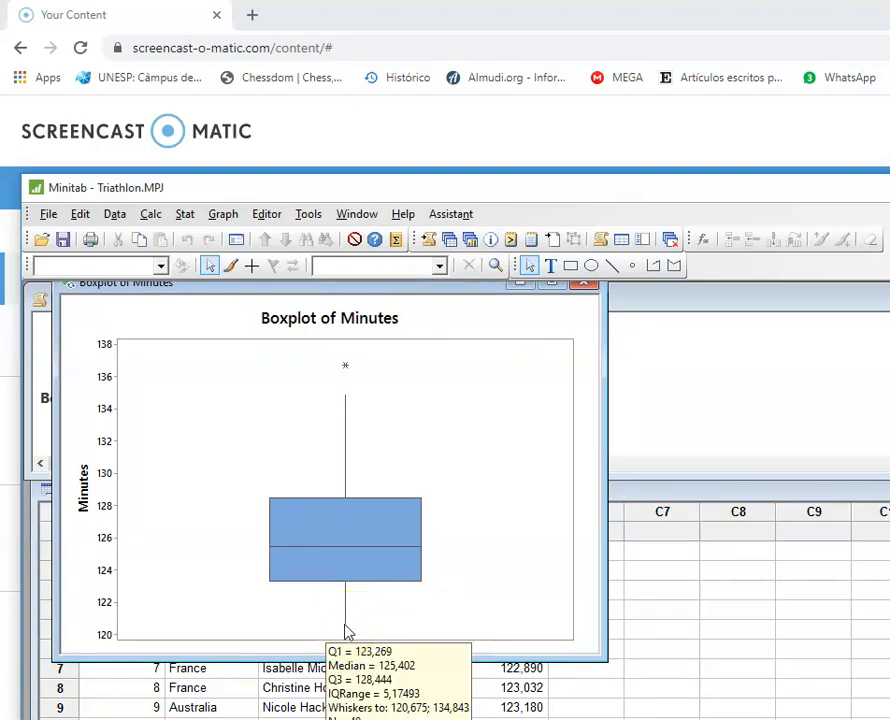
pyautogui.click(347, 403)
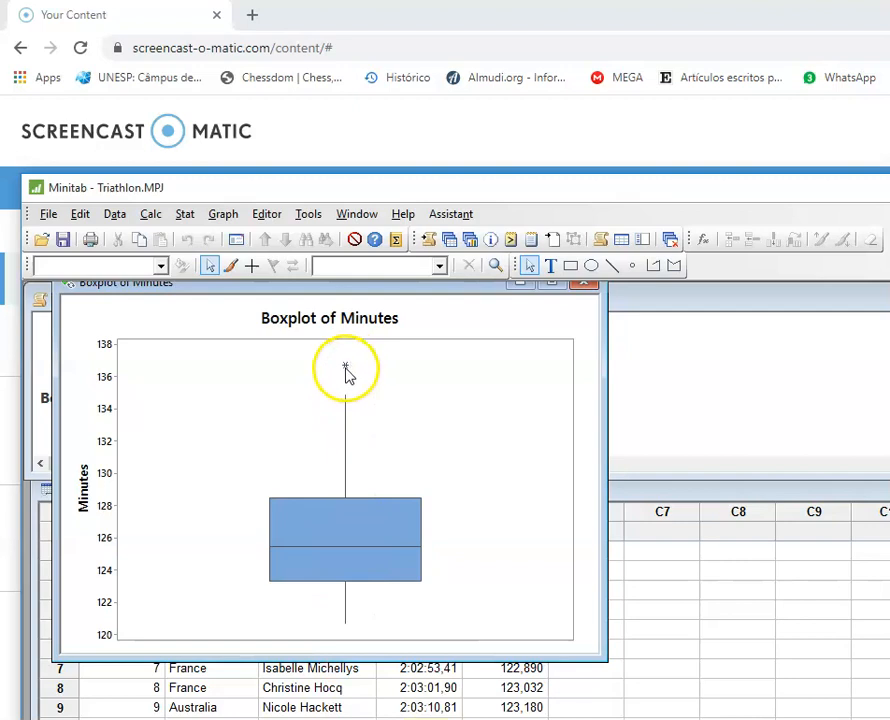
pyautogui.moveTo(350, 372)
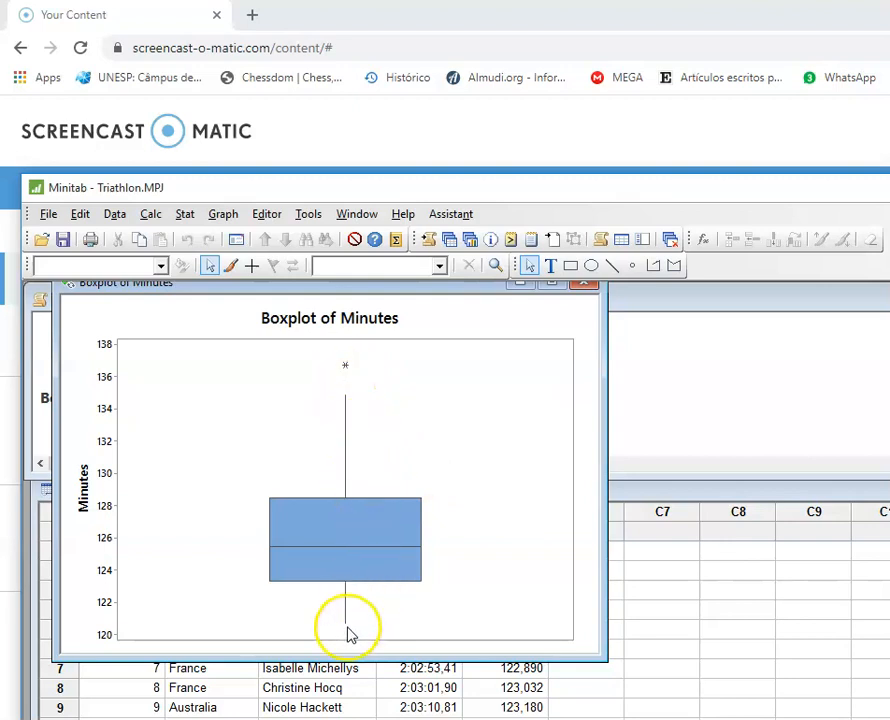
pyautogui.moveTo(343, 631)
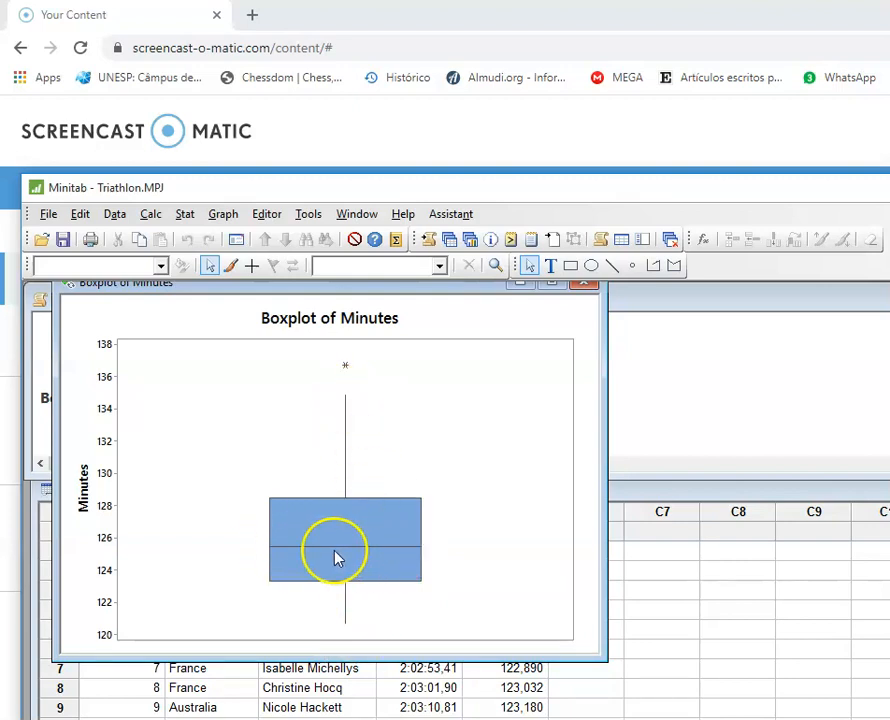
# Step: Add gridlines to the boxplot for Y major ticks, Y minor ticks and X major ticks
pyautogui.rightClick(242, 382)
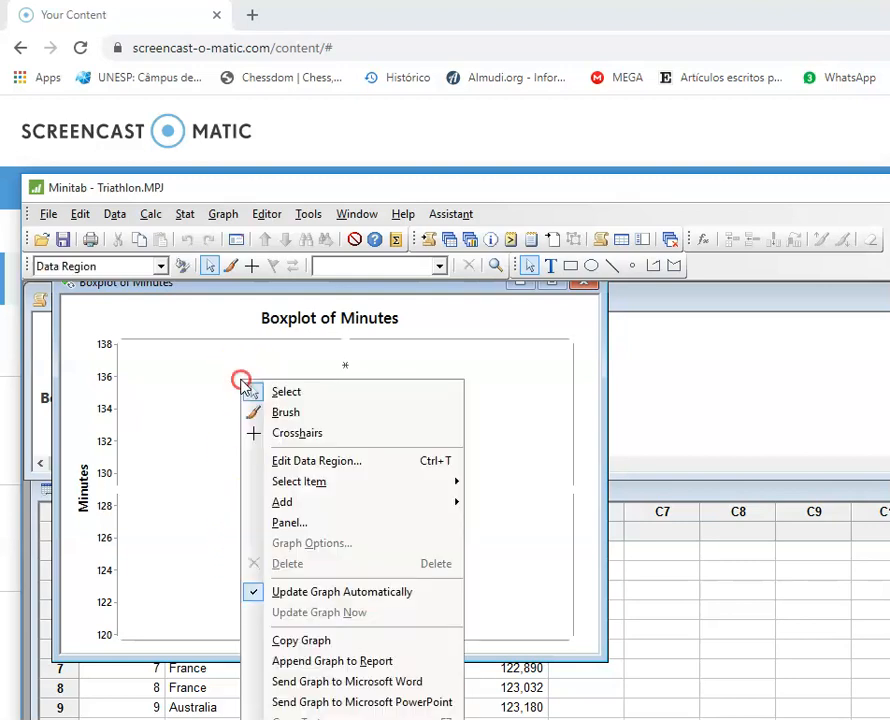
pyautogui.moveTo(315, 505)
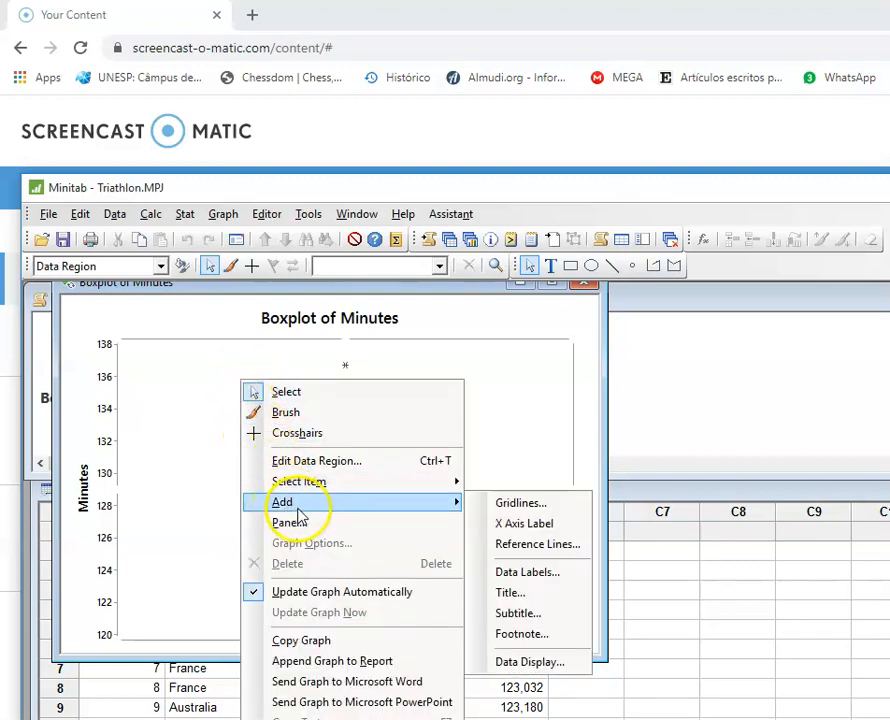
pyautogui.click(519, 503)
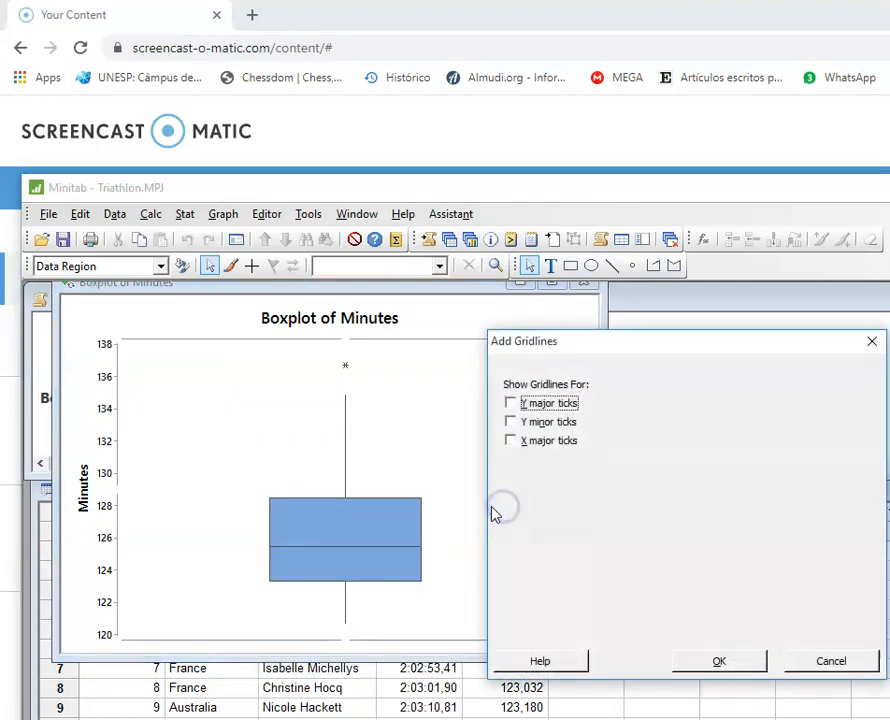
pyautogui.click(510, 421)
pyautogui.click(511, 440)
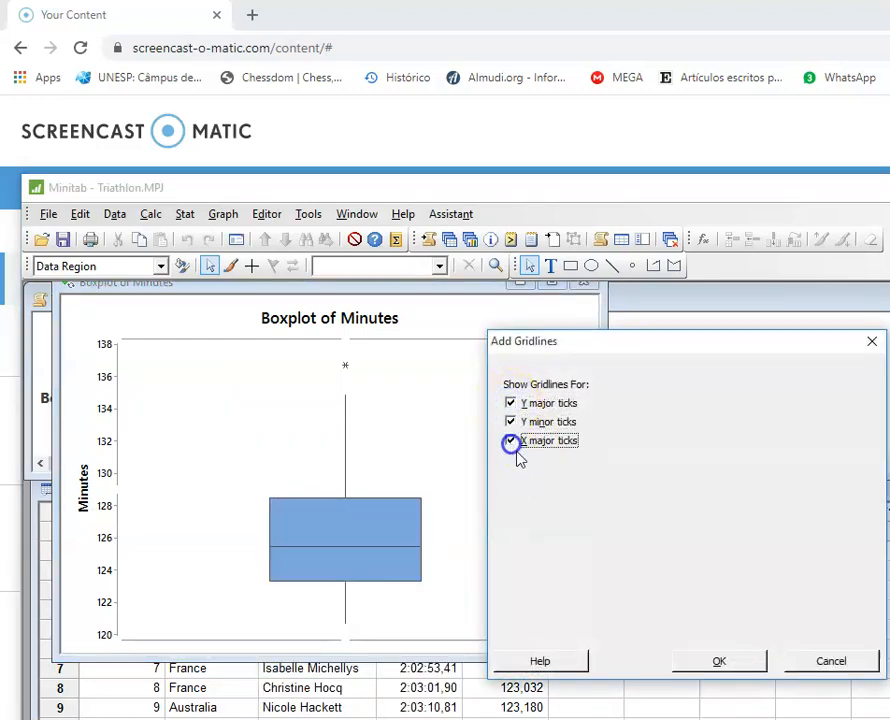
pyautogui.click(702, 655)
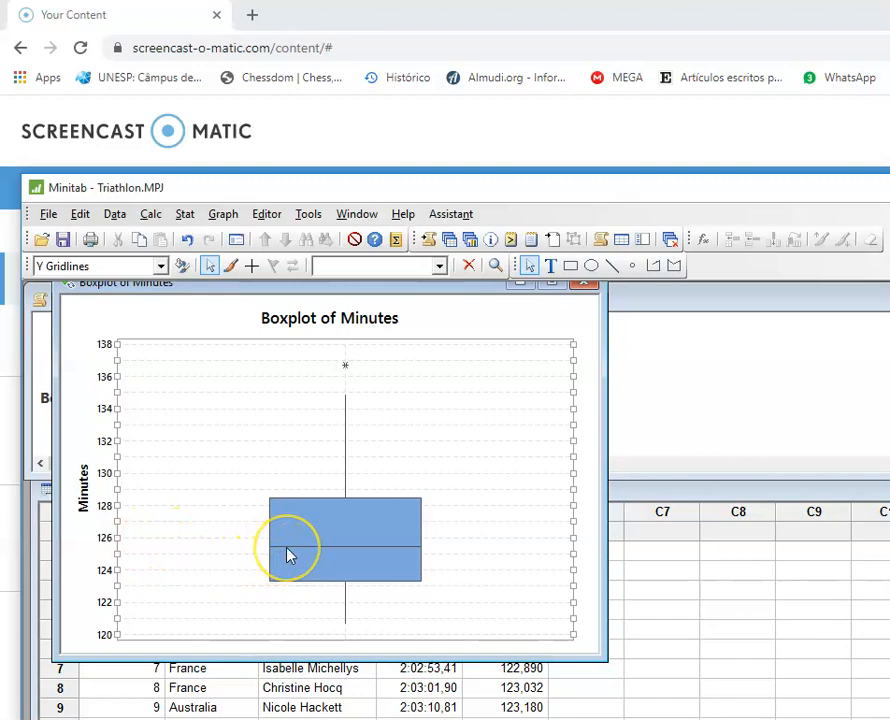
# Step: Identify the outlier on the boxplot and locate its row near the end of the worksheet
pyautogui.moveTo(287, 556)
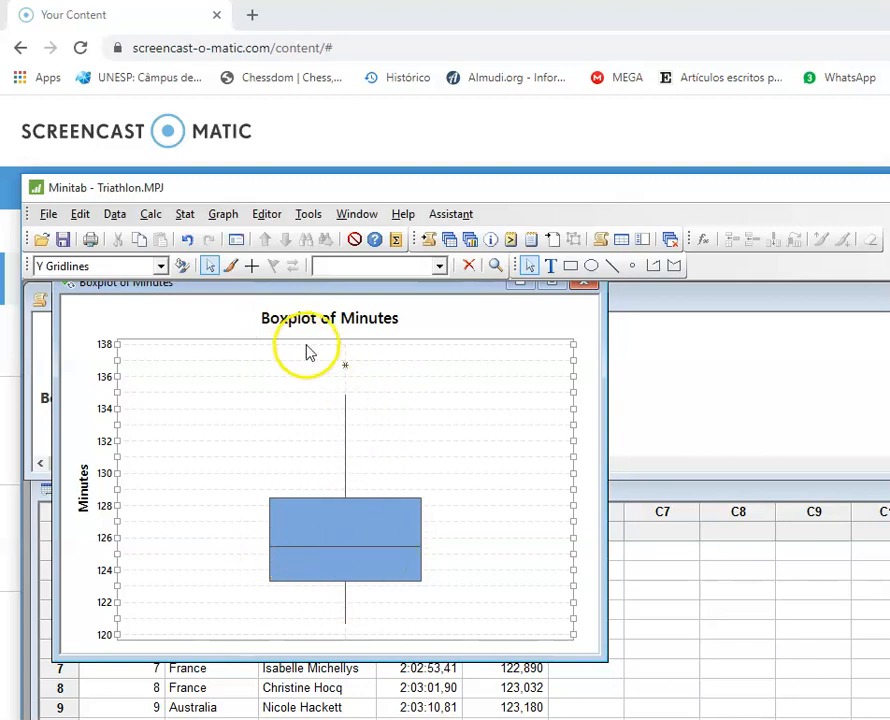
pyautogui.moveTo(346, 372)
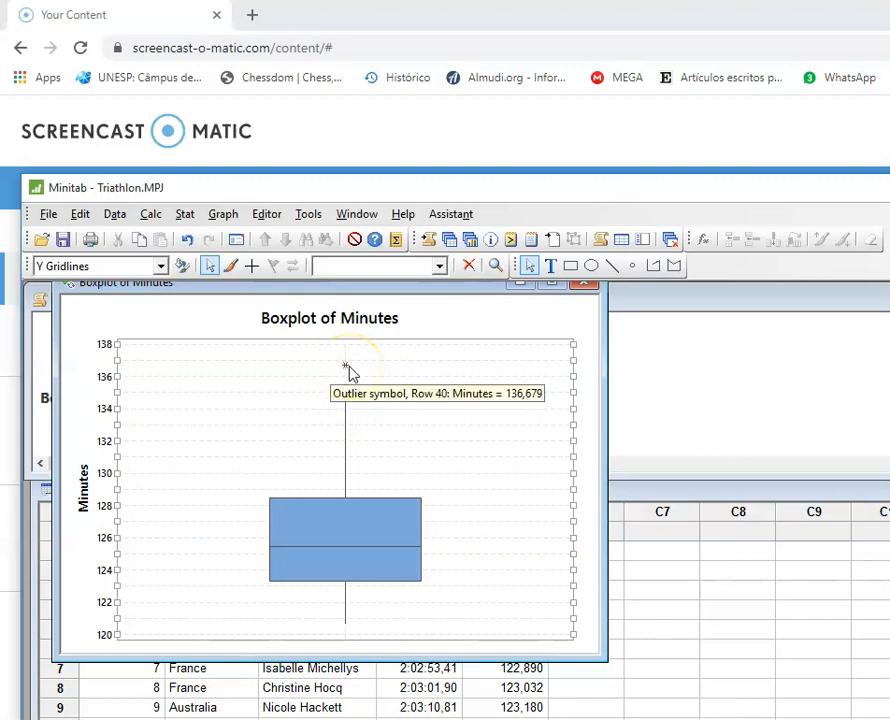
pyautogui.click(519, 285)
pyautogui.click(435, 589)
pyautogui.scroll(-9, 435, 589)
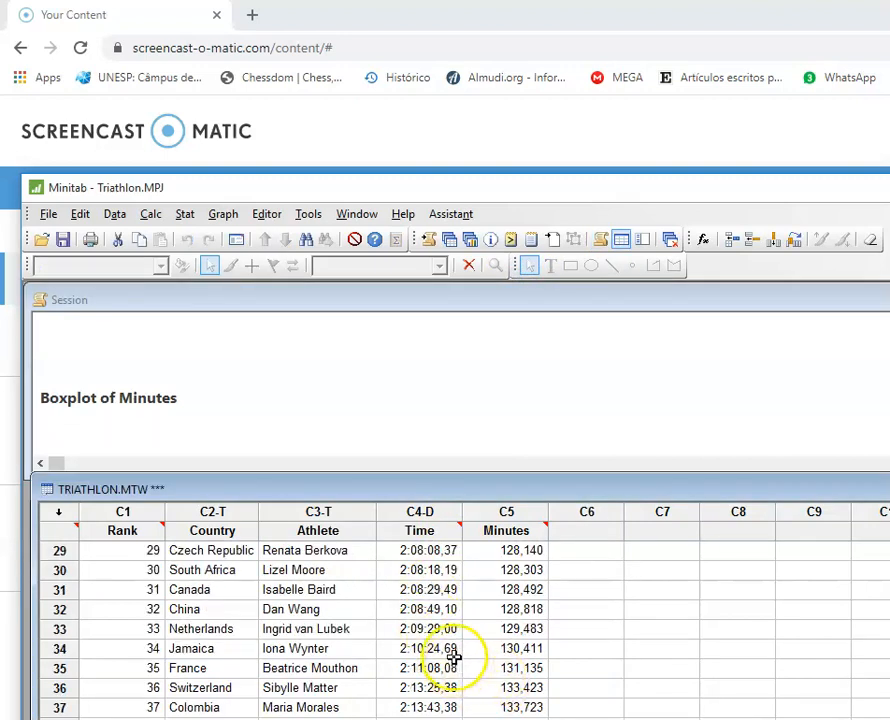
pyautogui.moveTo(434, 474); pyautogui.dragTo(419, 400)
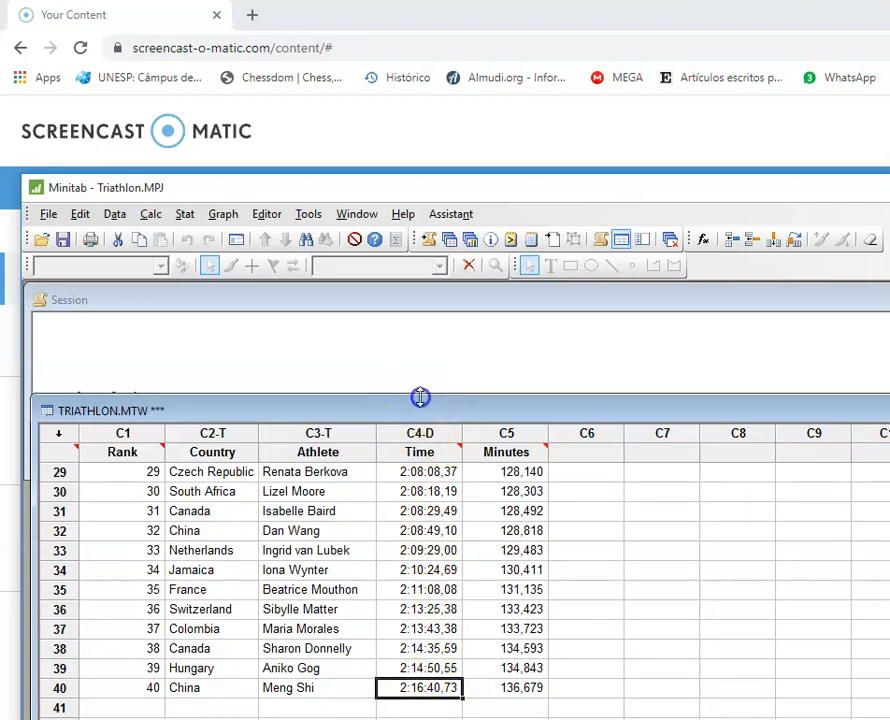
pyautogui.moveTo(420, 397); pyautogui.dragTo(382, 480)
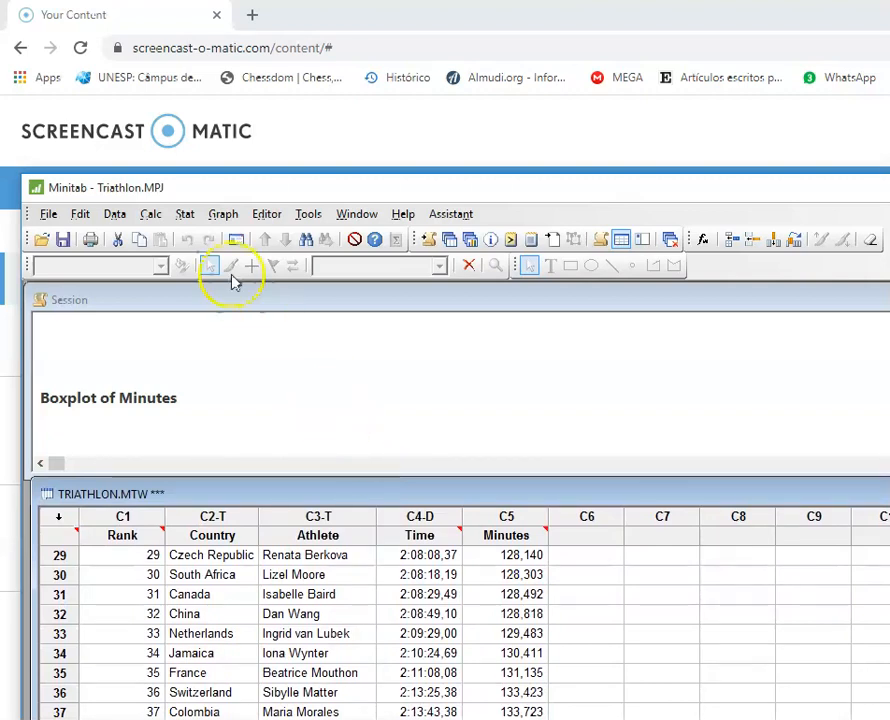
# Step: Create a simple dotplot of the Minutes column and move its window into view
pyautogui.click(223, 214)
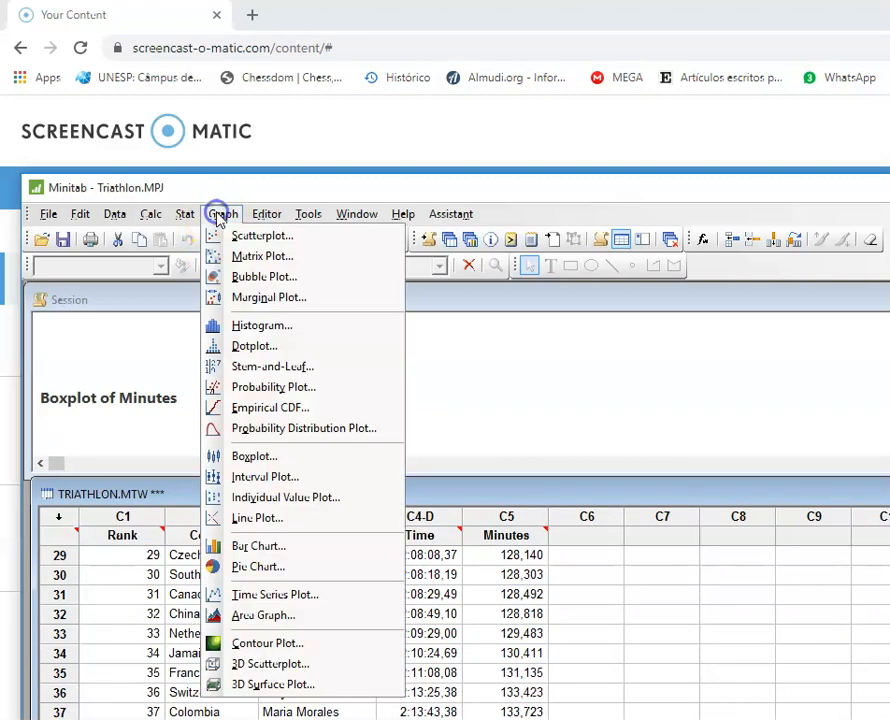
pyautogui.click(252, 347)
pyautogui.click(688, 634)
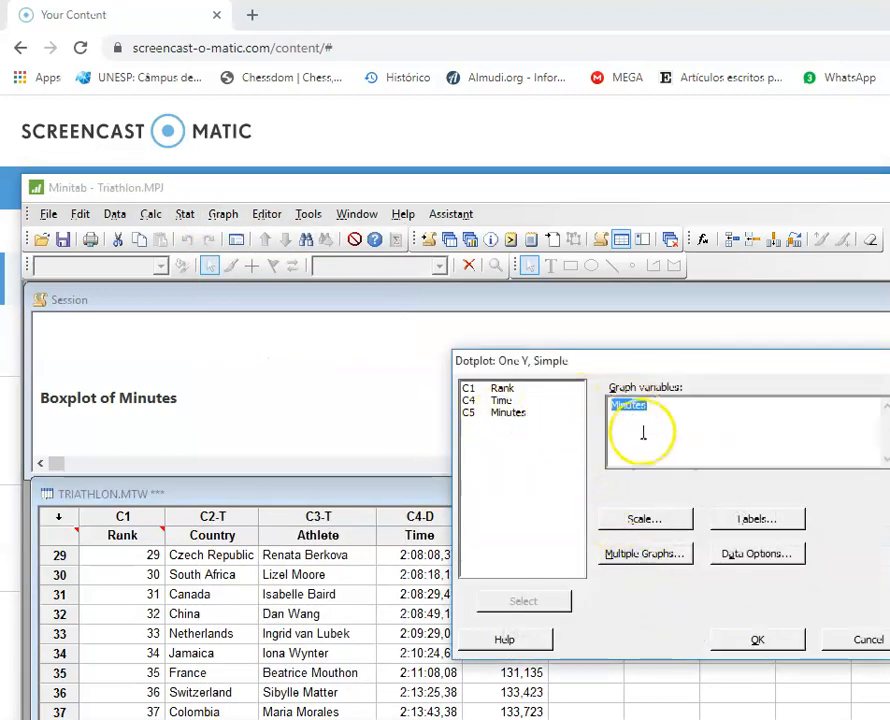
pyautogui.click(770, 640)
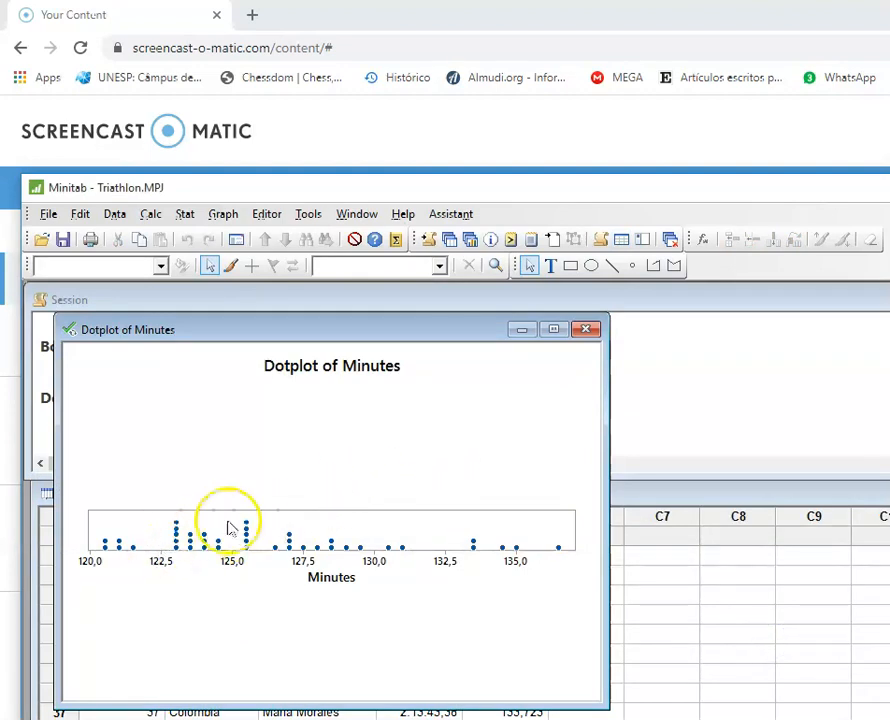
pyautogui.moveTo(376, 331); pyautogui.dragTo(419, 282)
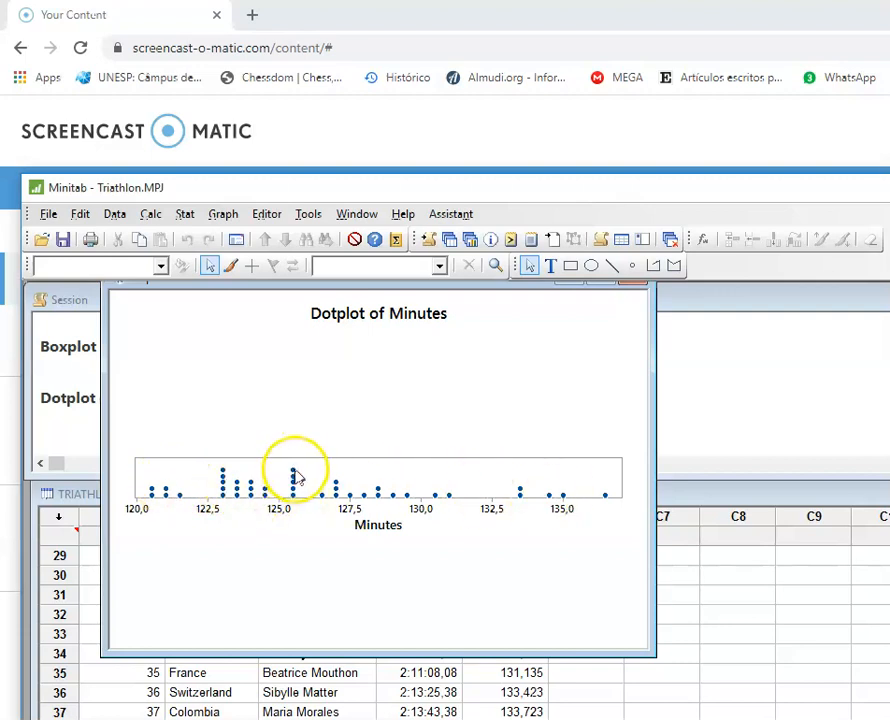
pyautogui.moveTo(295, 478)
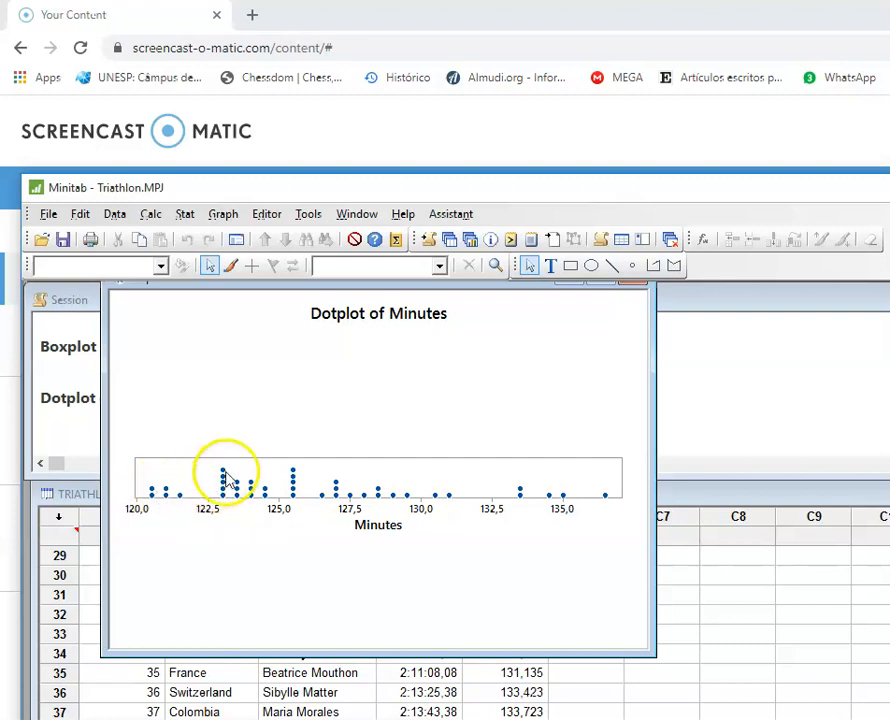
pyautogui.moveTo(167, 493)
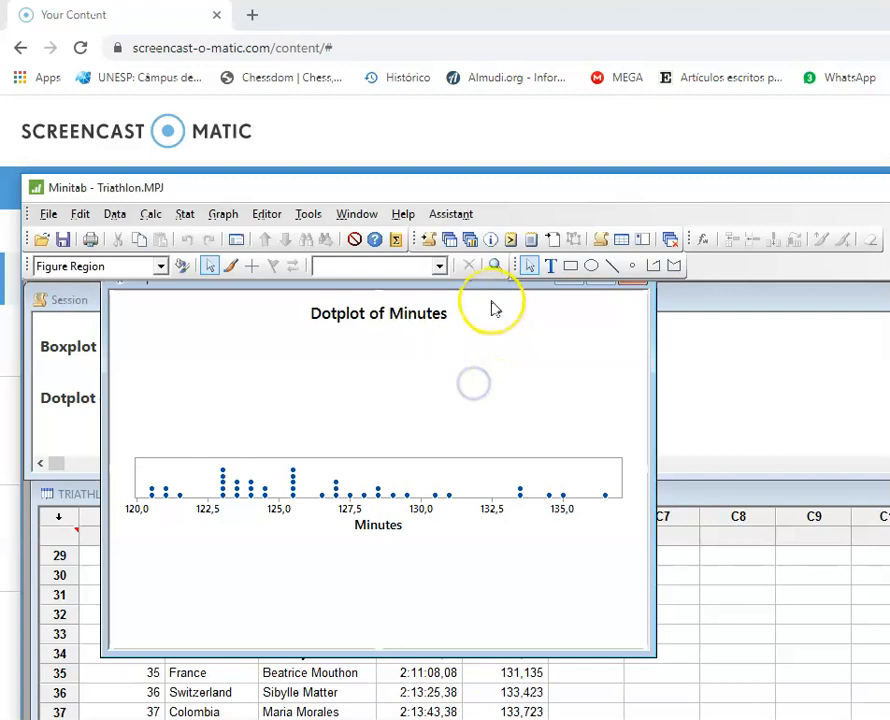
# Step: Minimize the dotplot window and create a simple histogram of Minutes
pyautogui.moveTo(489, 284); pyautogui.dragTo(498, 316)
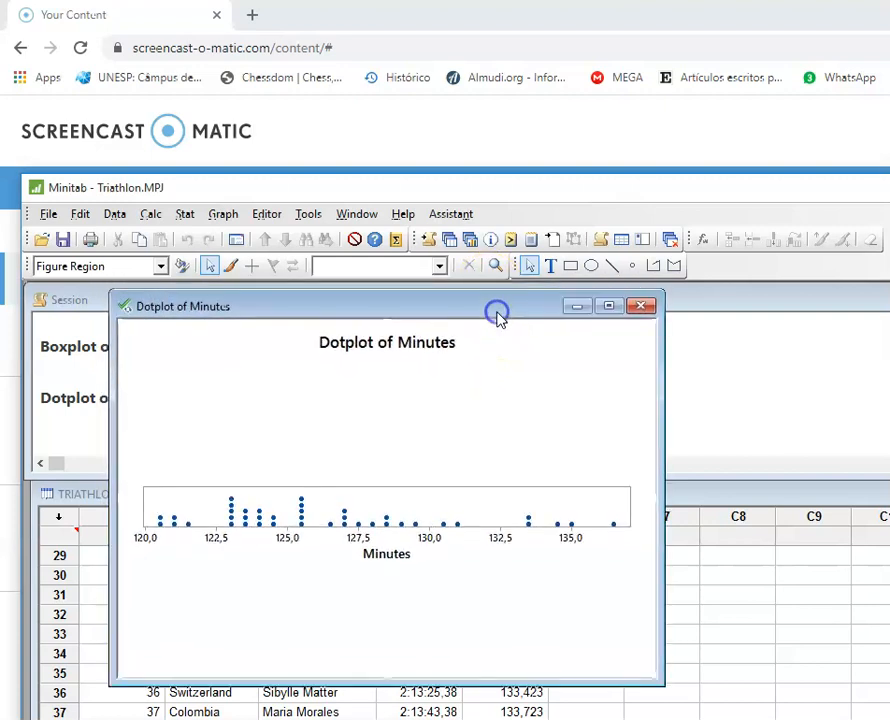
pyautogui.click(584, 308)
pyautogui.click(221, 215)
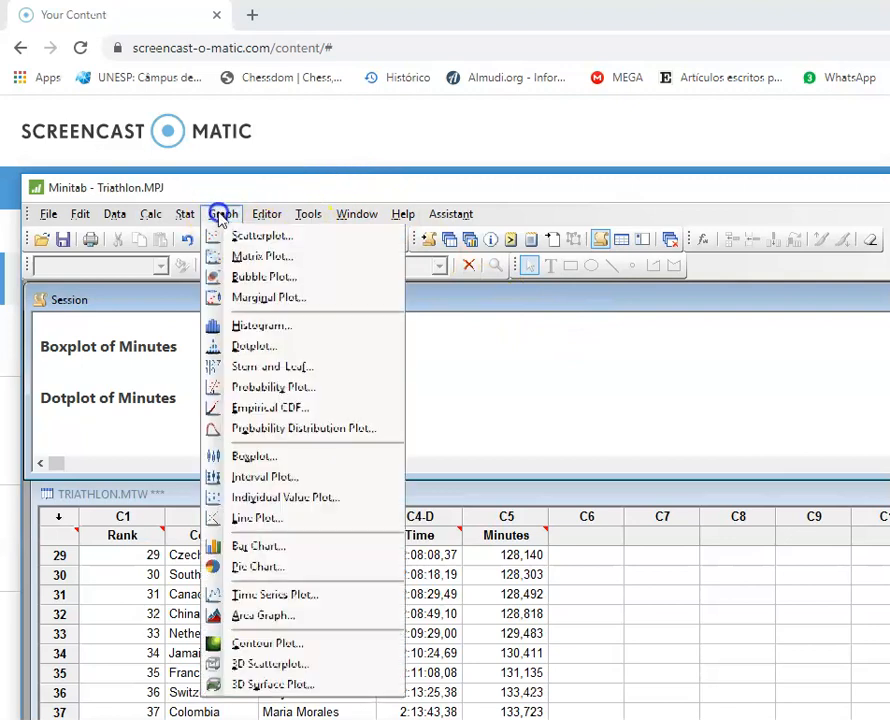
pyautogui.click(220, 324)
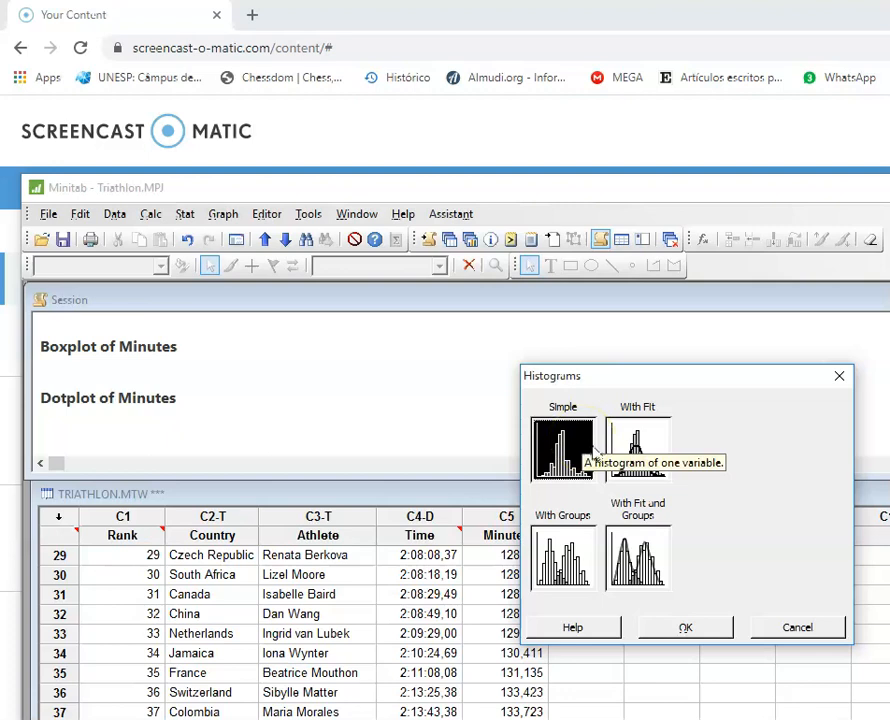
pyautogui.click(635, 448)
pyautogui.click(688, 627)
pyautogui.click(758, 640)
pyautogui.moveTo(466, 364); pyautogui.dragTo(502, 294)
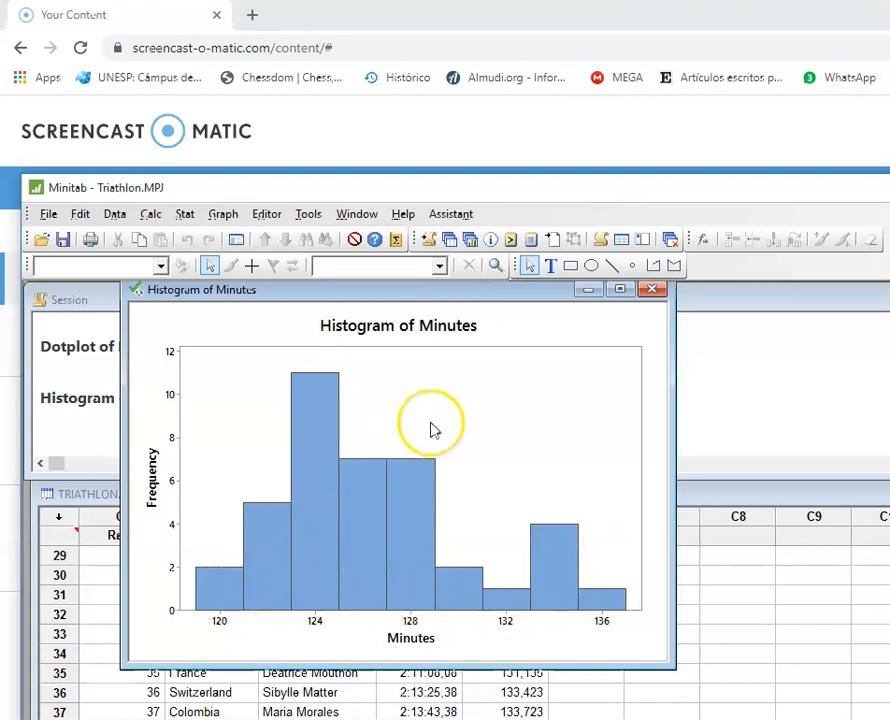
# Step: Give the histogram bars a custom fill with a light cyan background color
pyautogui.click(364, 498)
pyautogui.click(364, 498)
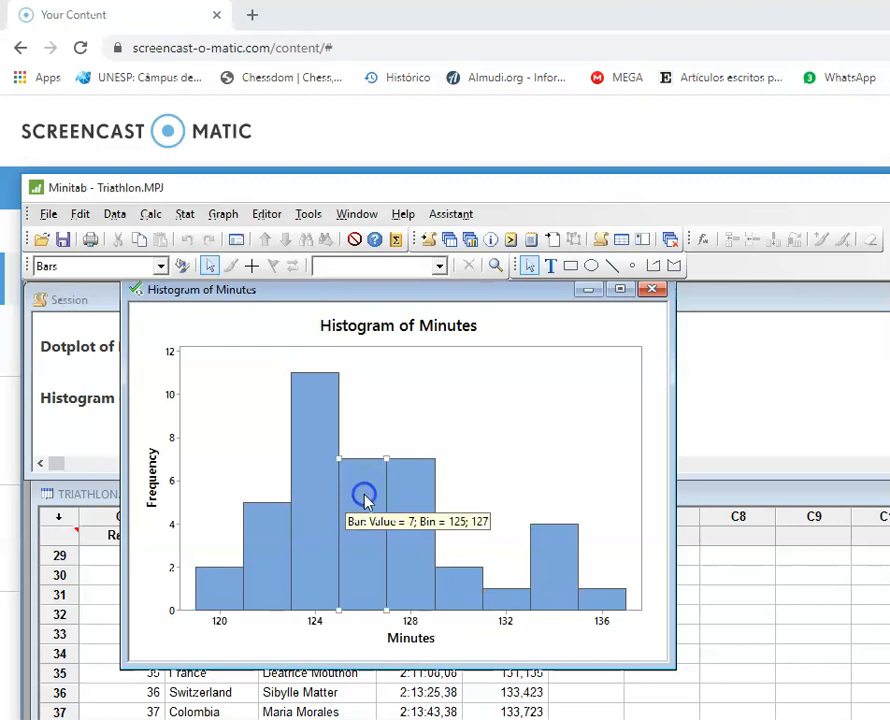
pyautogui.doubleClick(364, 498)
pyautogui.click(516, 435)
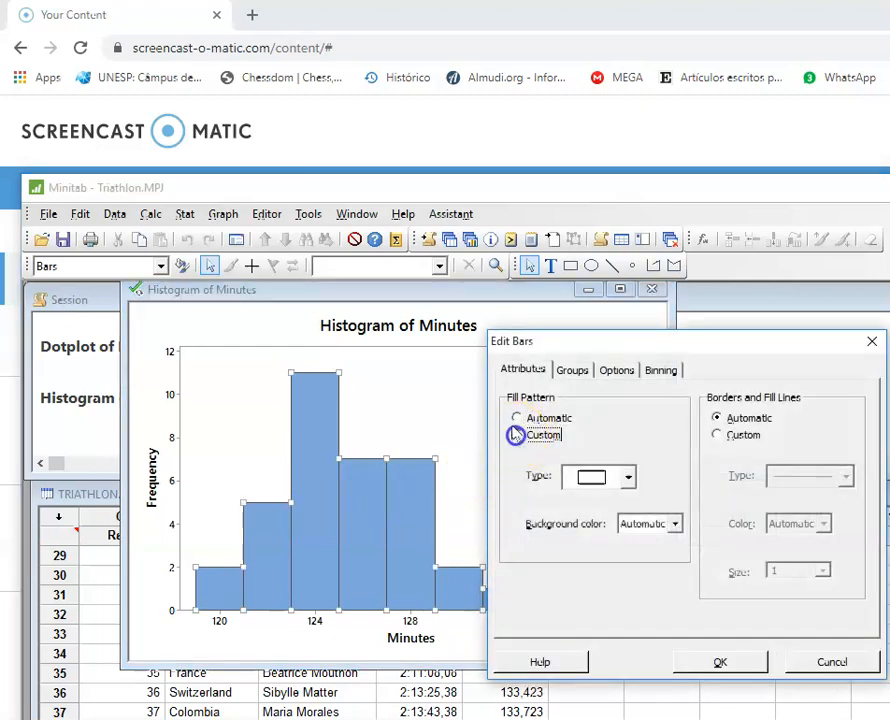
pyautogui.click(675, 524)
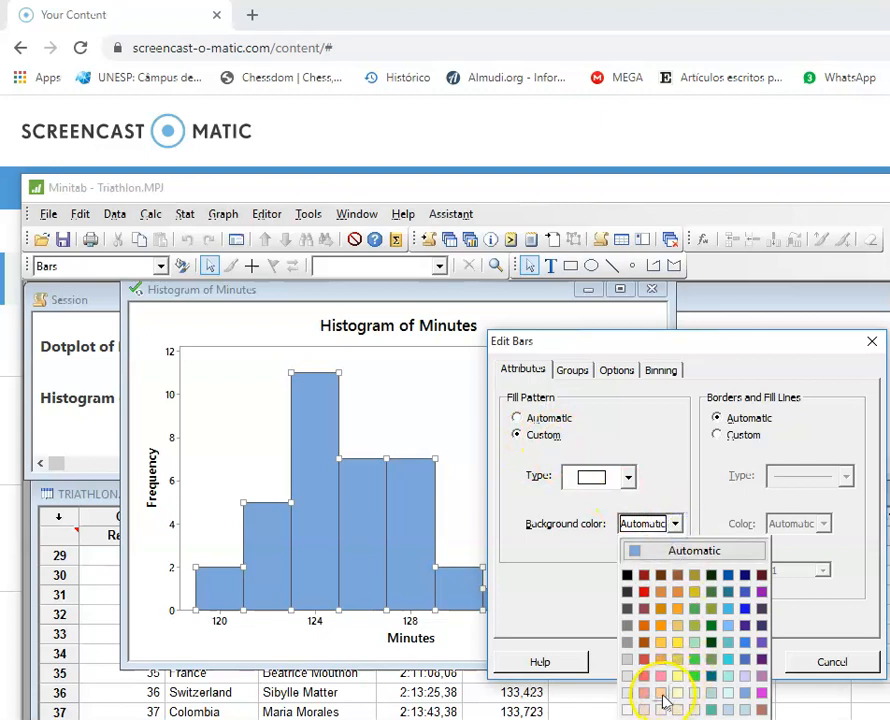
pyautogui.click(730, 686)
pyautogui.click(719, 662)
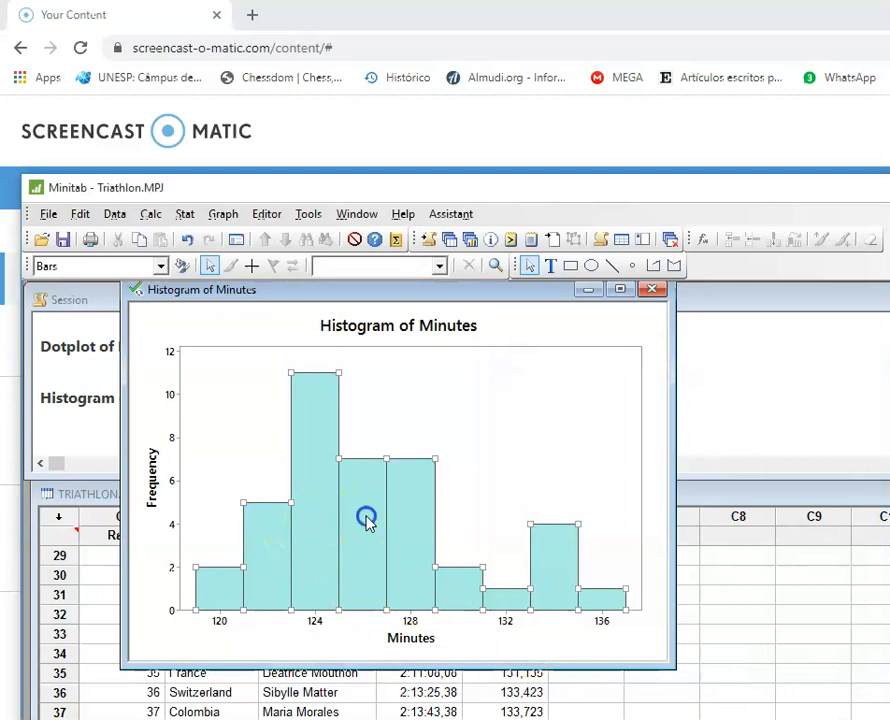
# Step: Change the histogram bars' background color to yellow
pyautogui.doubleClick(366, 518)
pyautogui.click(675, 524)
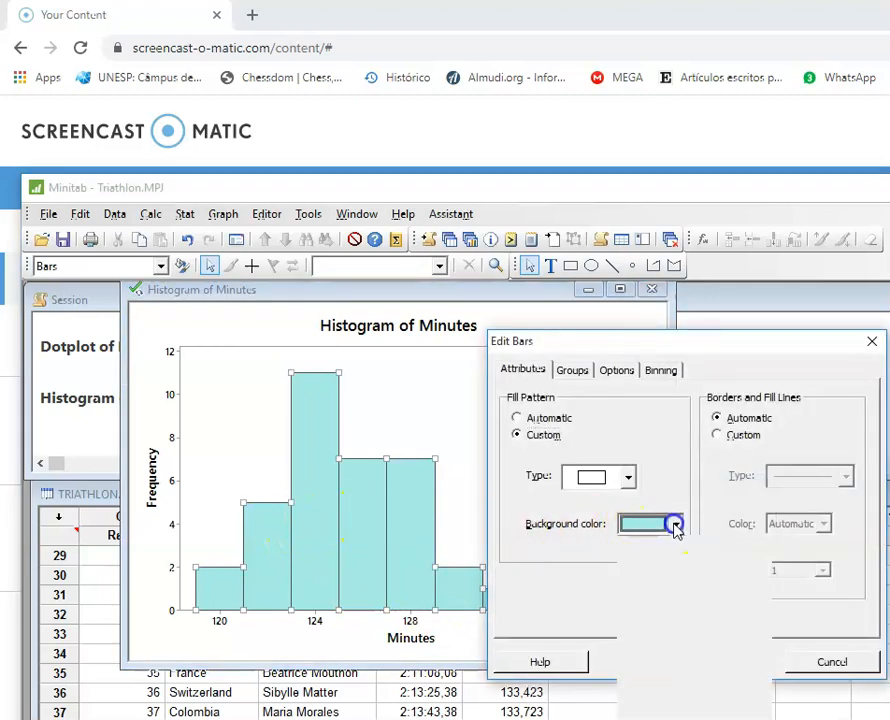
pyautogui.click(682, 644)
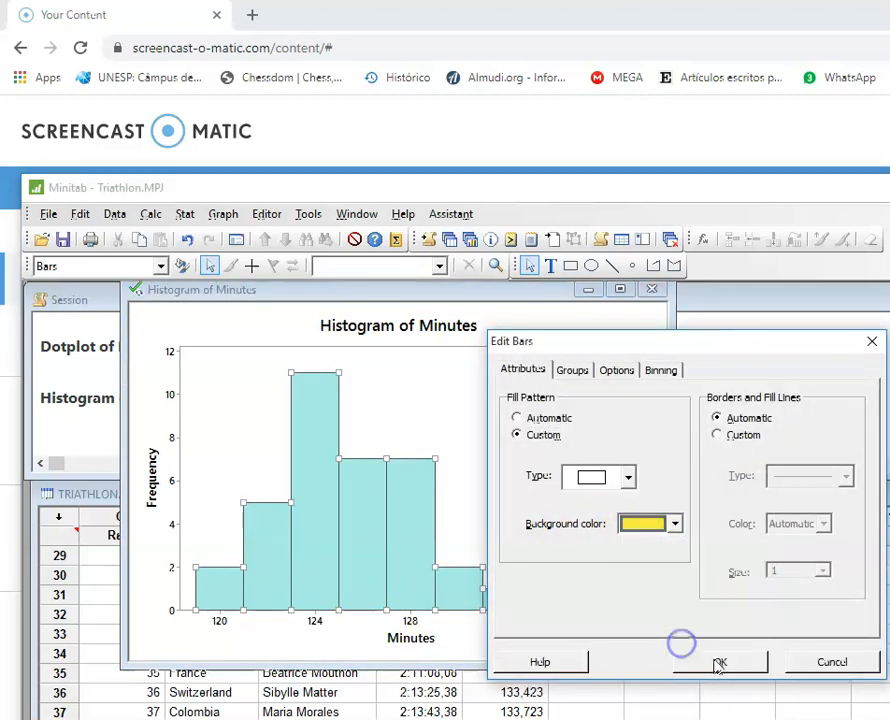
pyautogui.click(719, 663)
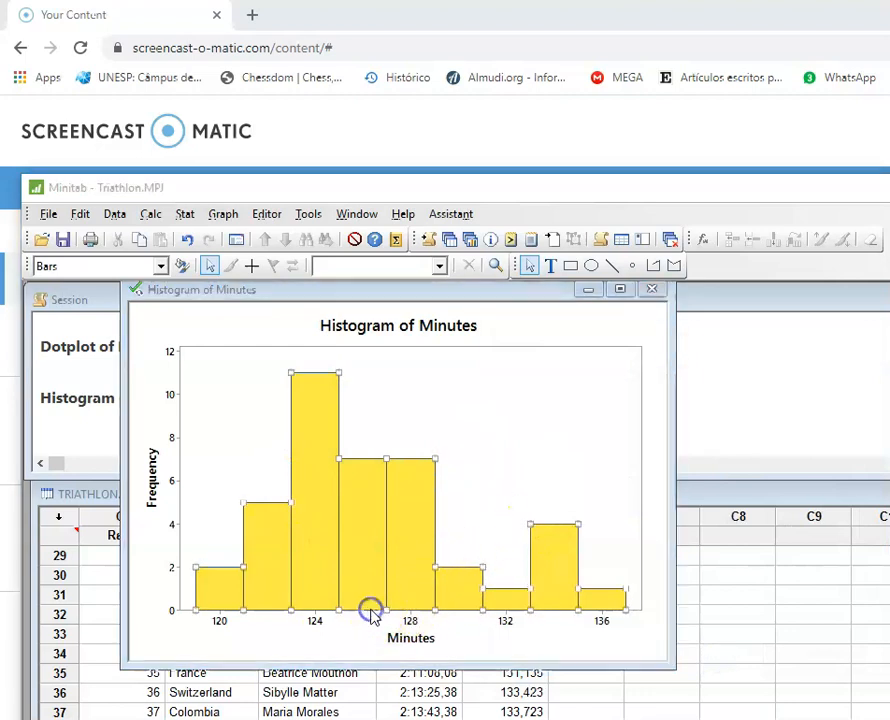
# Step: Set the histogram's binning to 5 intervals
pyautogui.doubleClick(372, 605)
pyautogui.click(660, 370)
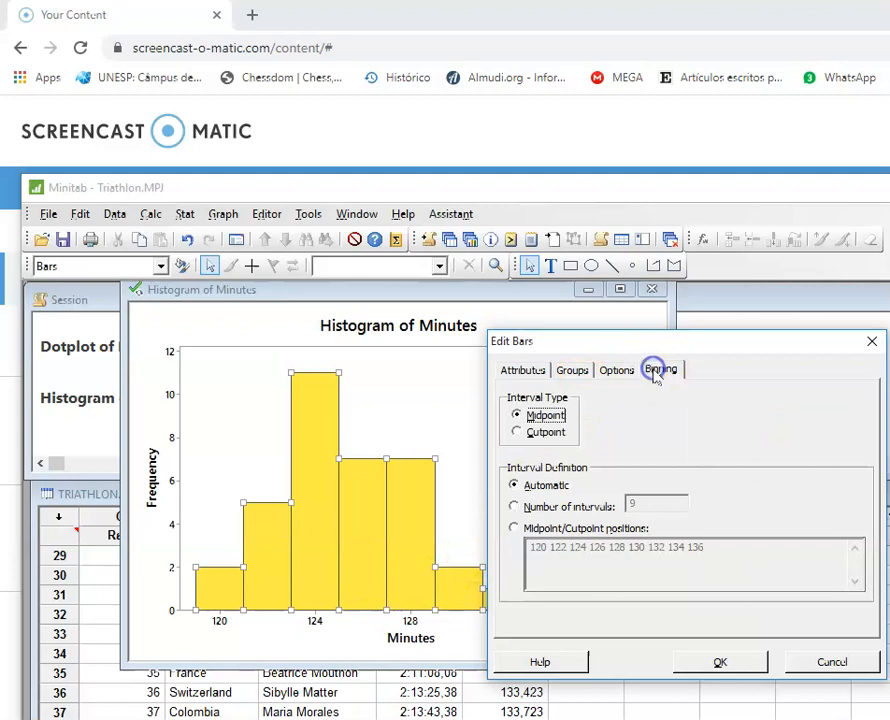
pyautogui.click(515, 507)
pyautogui.click(592, 512)
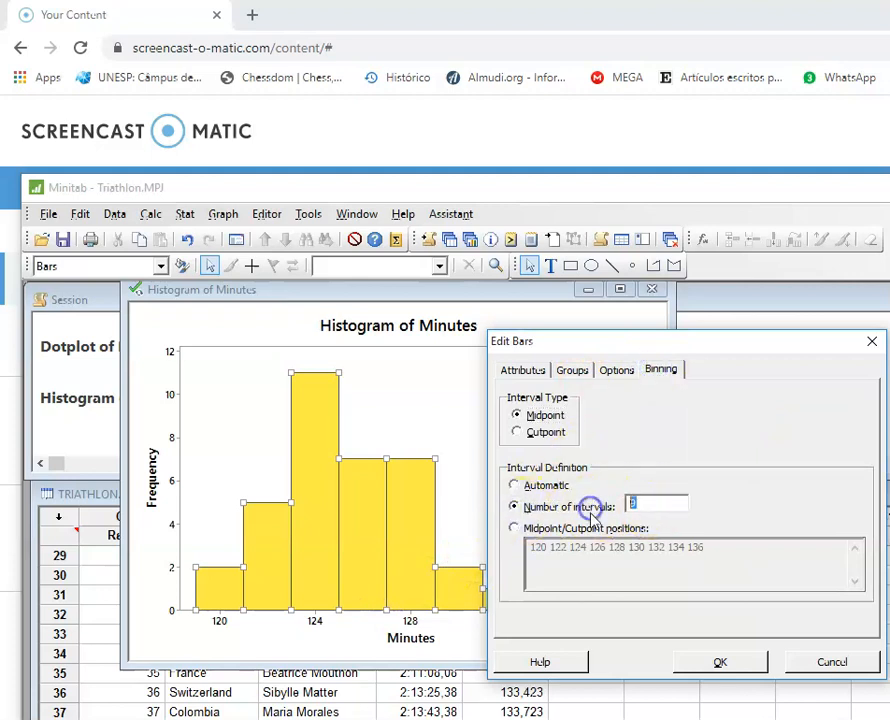
pyautogui.write('5')
pyautogui.press('Return')
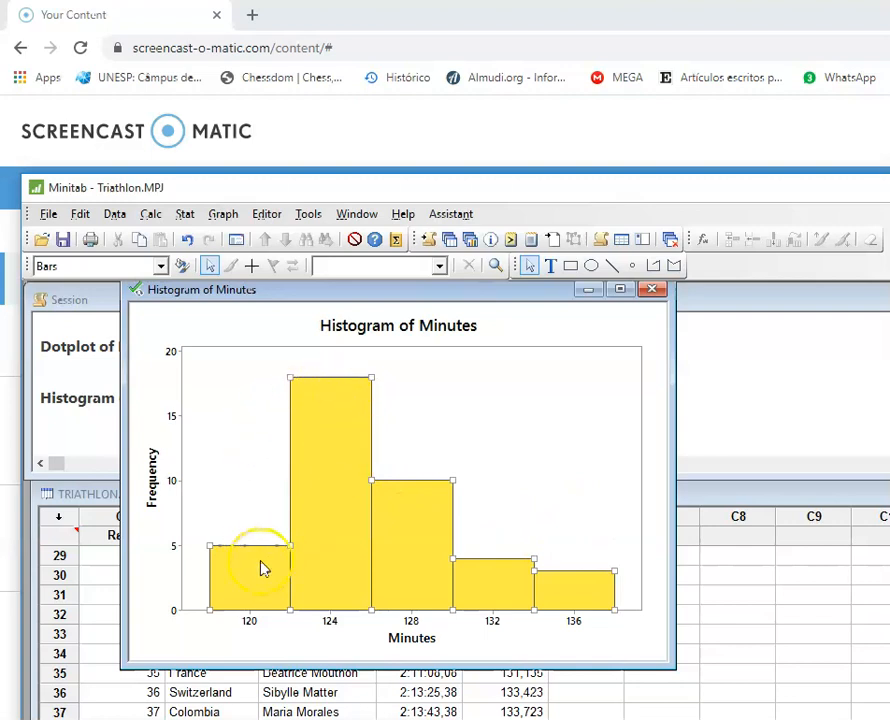
# Step: Add a Normal distribution fit to the histogram
pyautogui.rightClick(330, 410)
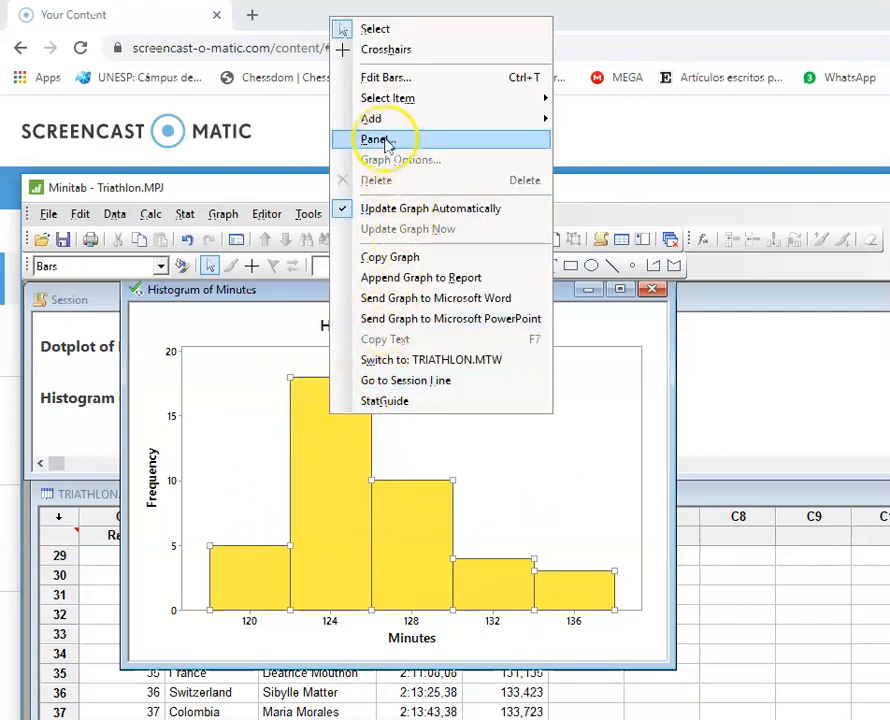
pyautogui.moveTo(479, 119)
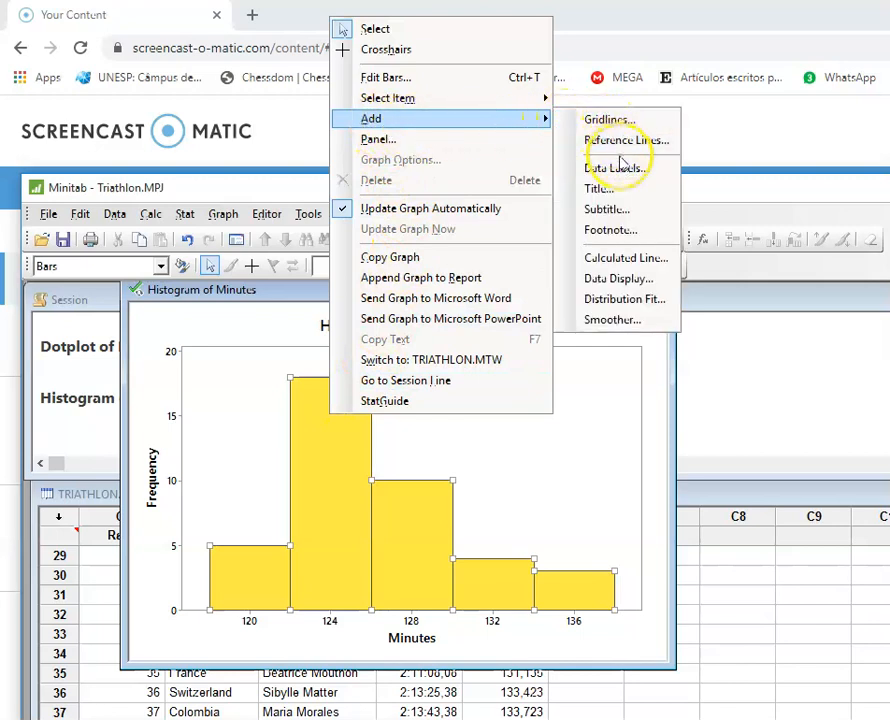
pyautogui.click(617, 302)
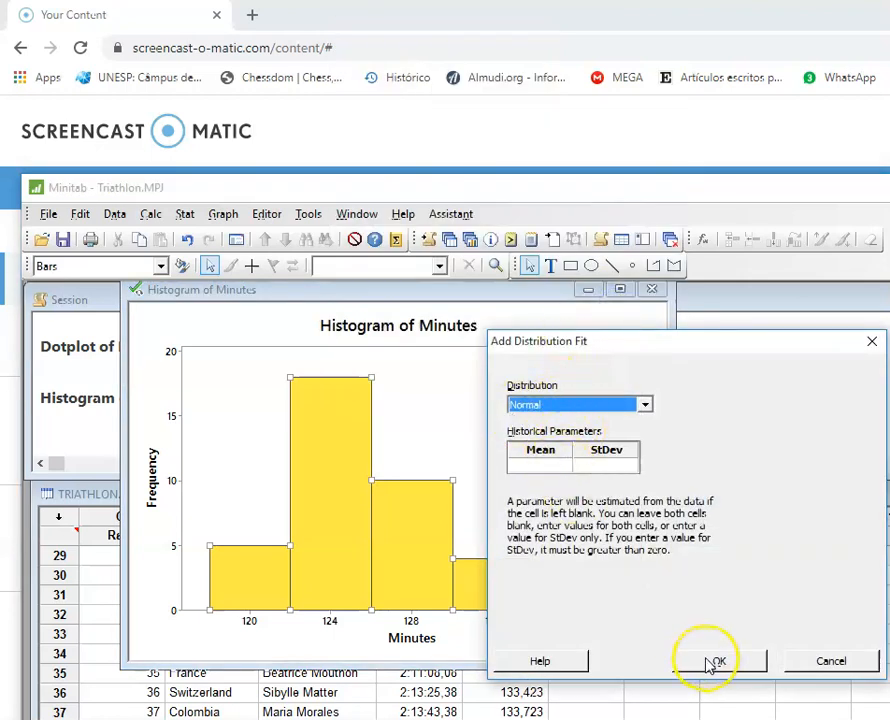
pyautogui.click(712, 662)
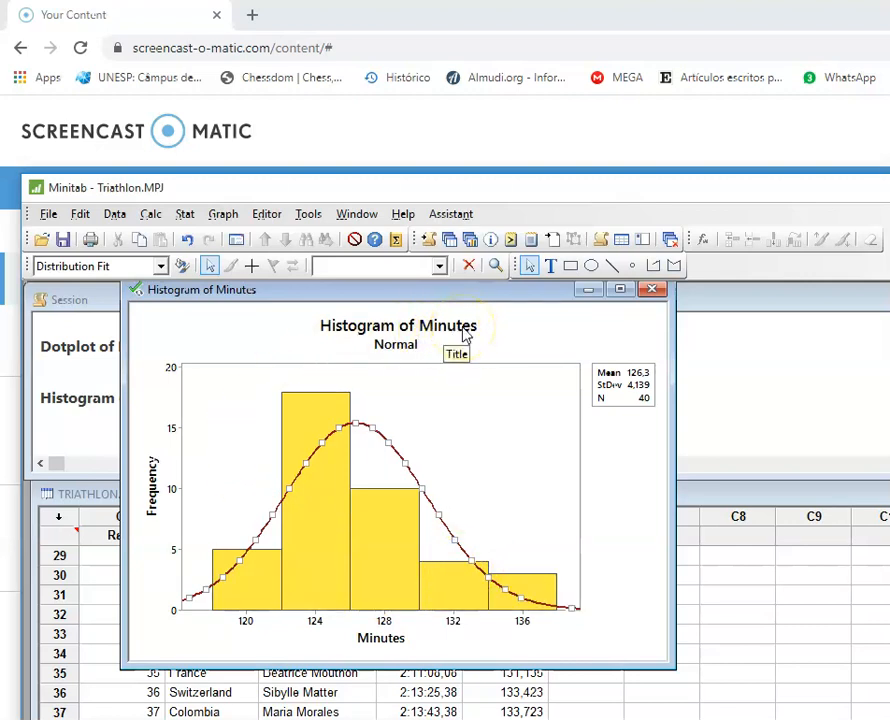
# Step: Open the Probability Distribution Plots gallery, then switch to the desktop folder in File Explorer
pyautogui.click(230, 219)
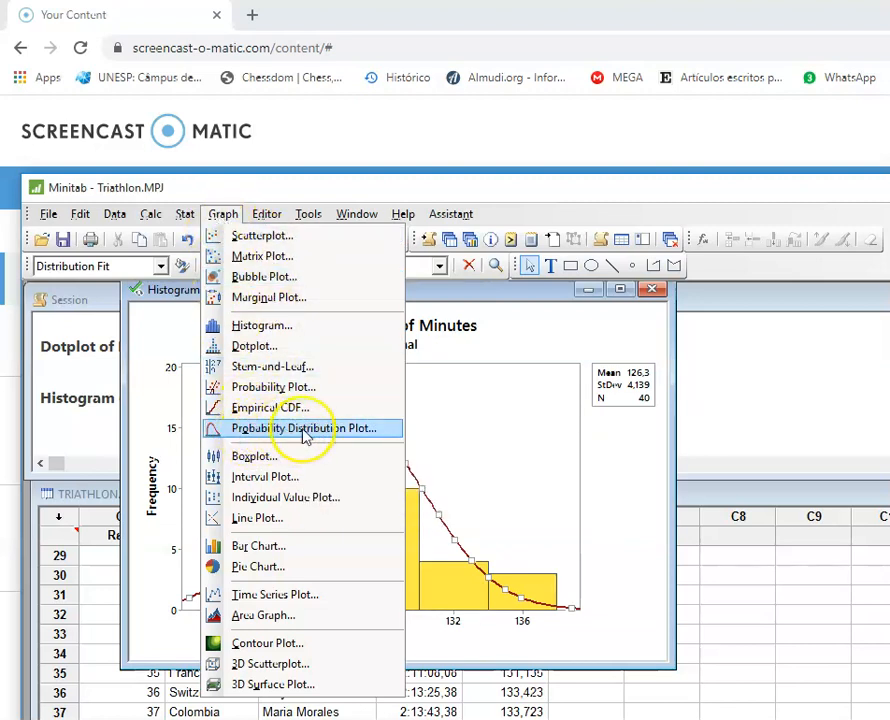
pyautogui.click(360, 429)
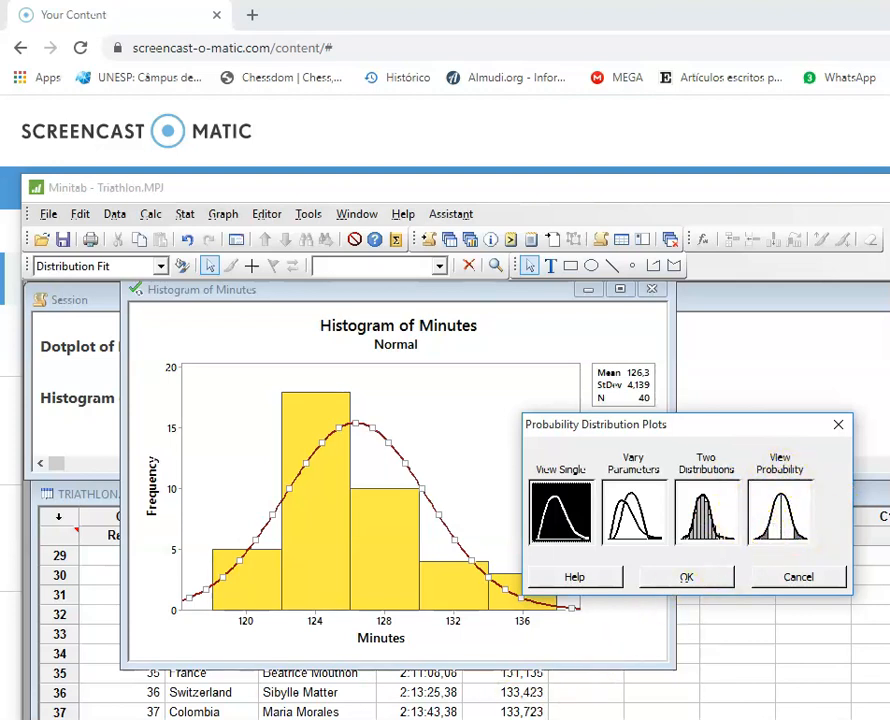
pyautogui.click(270, 719)
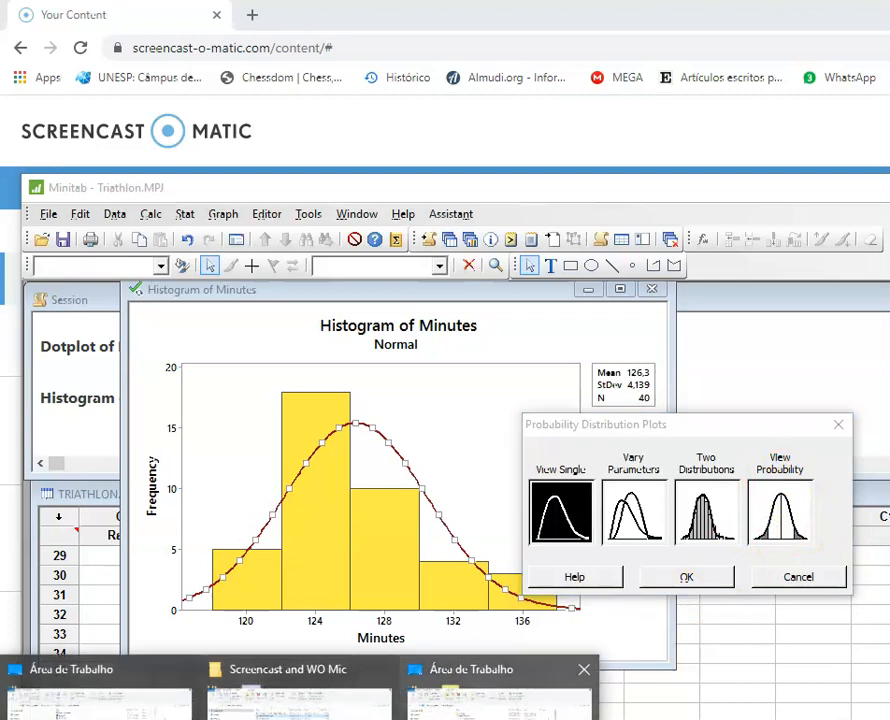
pyautogui.click(500, 695)
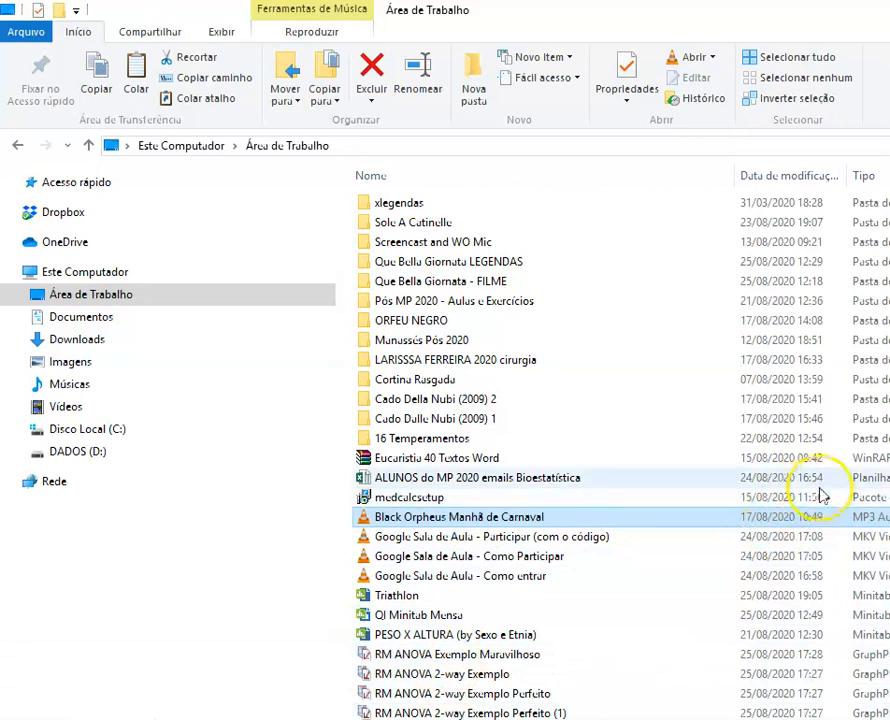
# Step: Open the Word document 'MENSA x QI para MINITAB Curva Normal' from the desktop folder
pyautogui.scroll(-4, 622, 610)
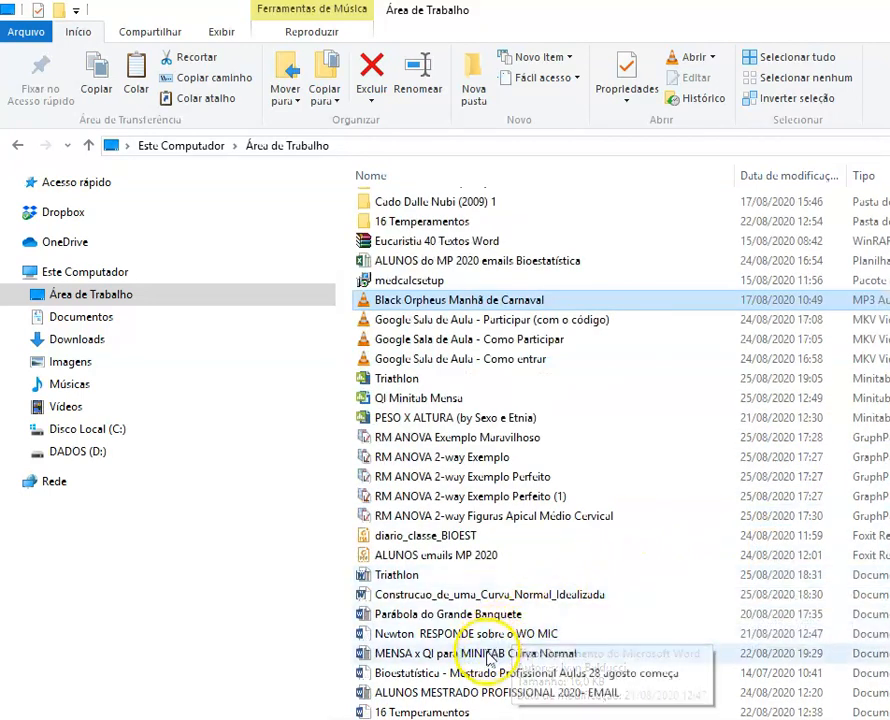
pyautogui.scroll(-2, 473, 688)
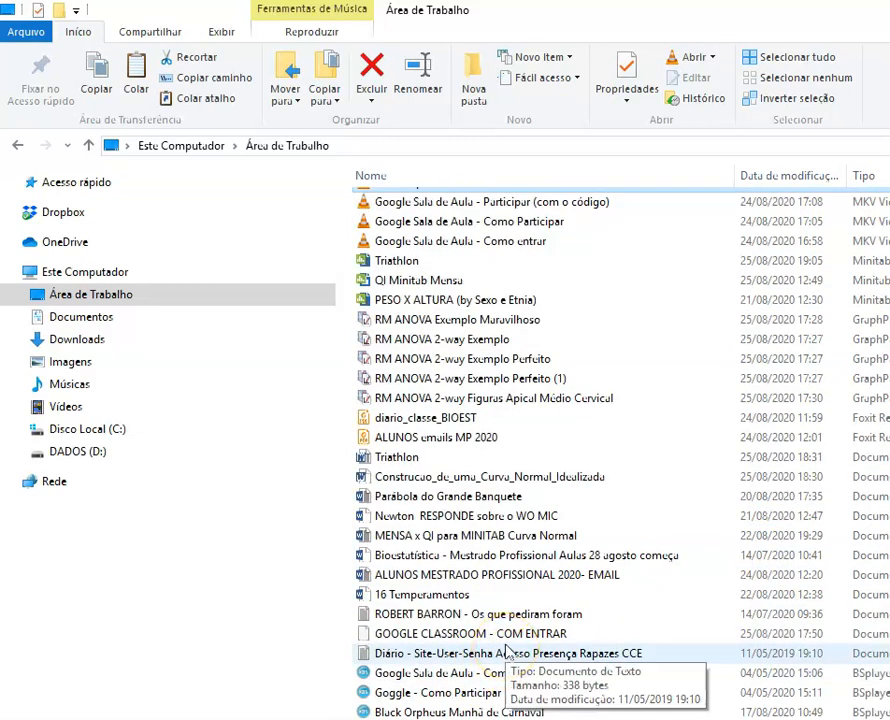
pyautogui.click(462, 539)
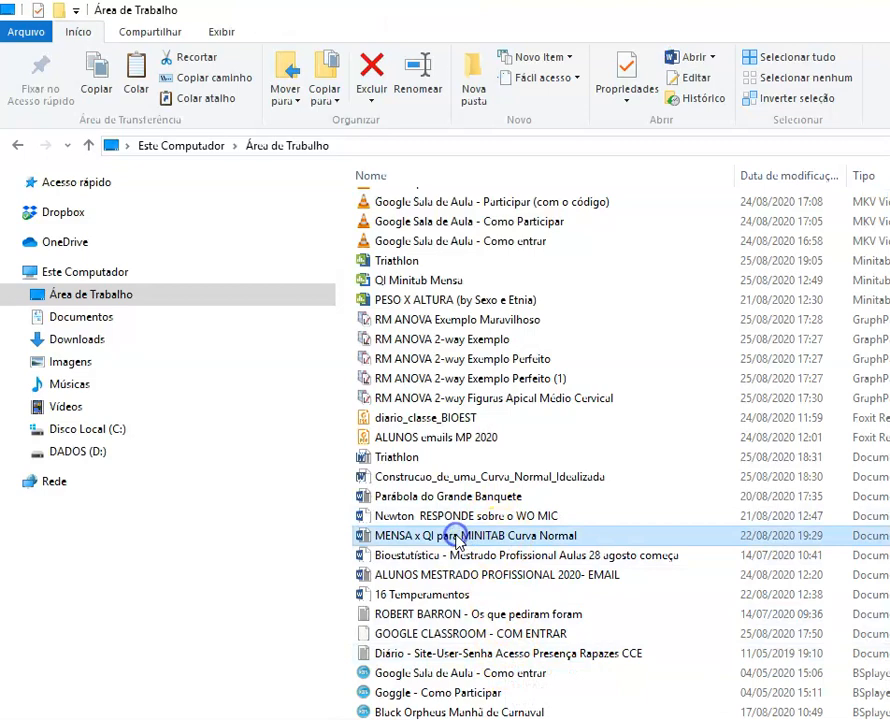
pyautogui.press('F2')
pyautogui.press('Escape')
pyautogui.doubleClick(457, 536)
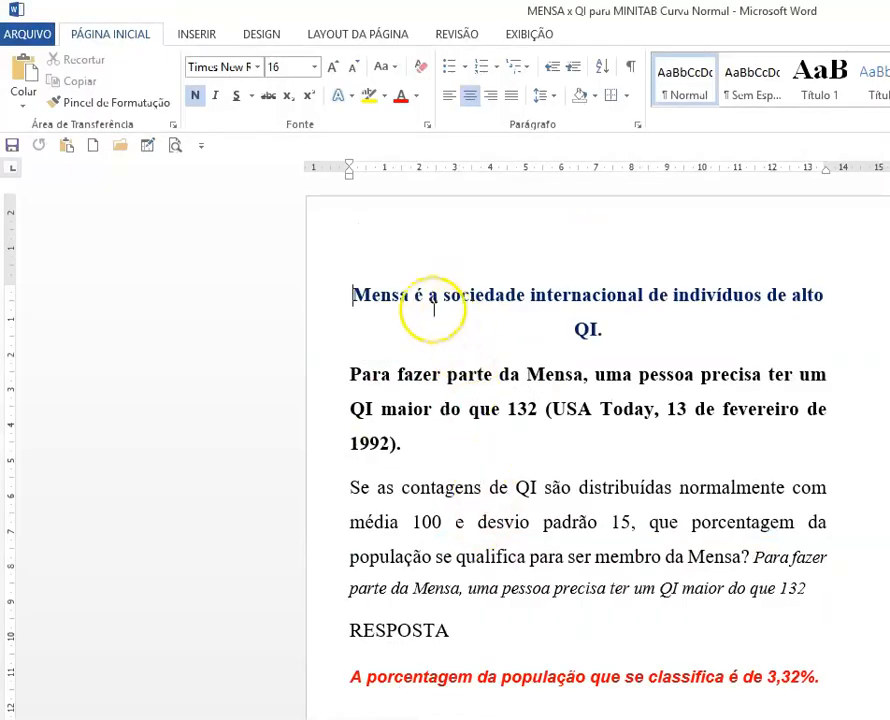
# Step: Highlight 'Mensa' in the title and the phrase 'QI maior do que 132' in the exercise text
pyautogui.moveTo(409, 298); pyautogui.dragTo(343, 298)
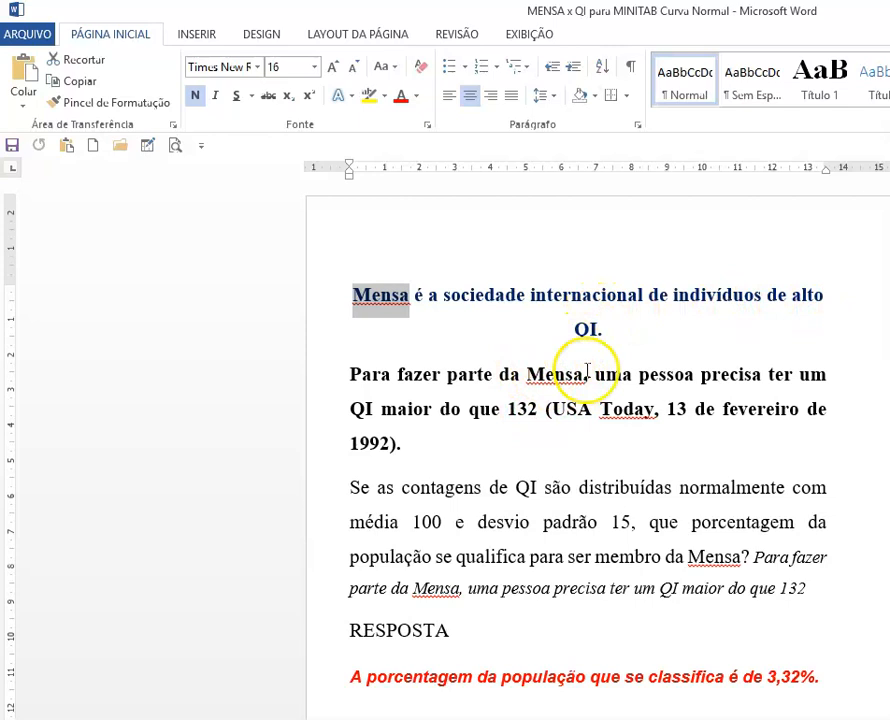
pyautogui.click(510, 410)
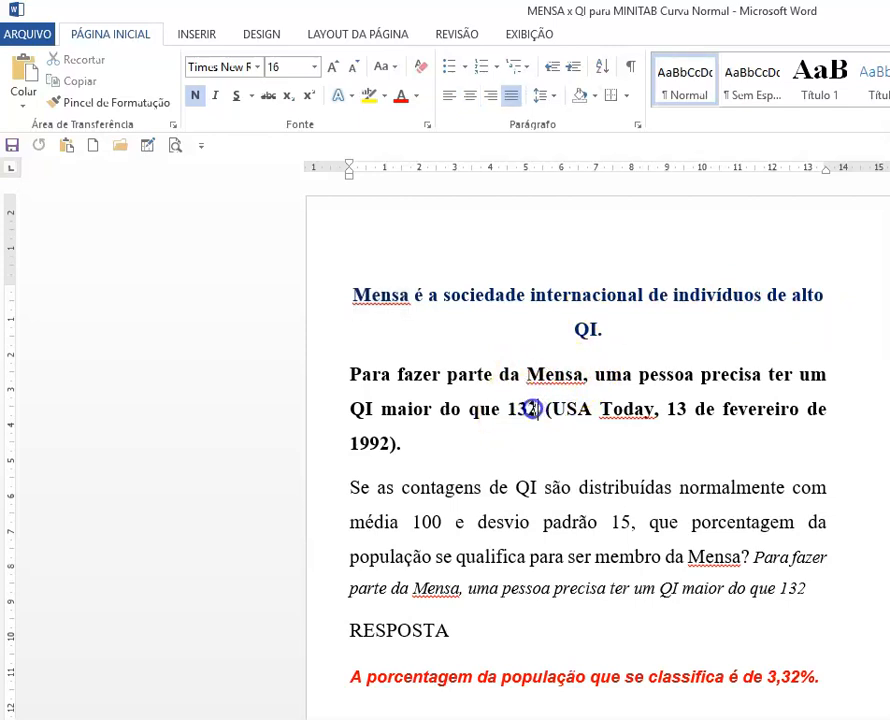
pyautogui.moveTo(531, 409); pyautogui.dragTo(316, 408)
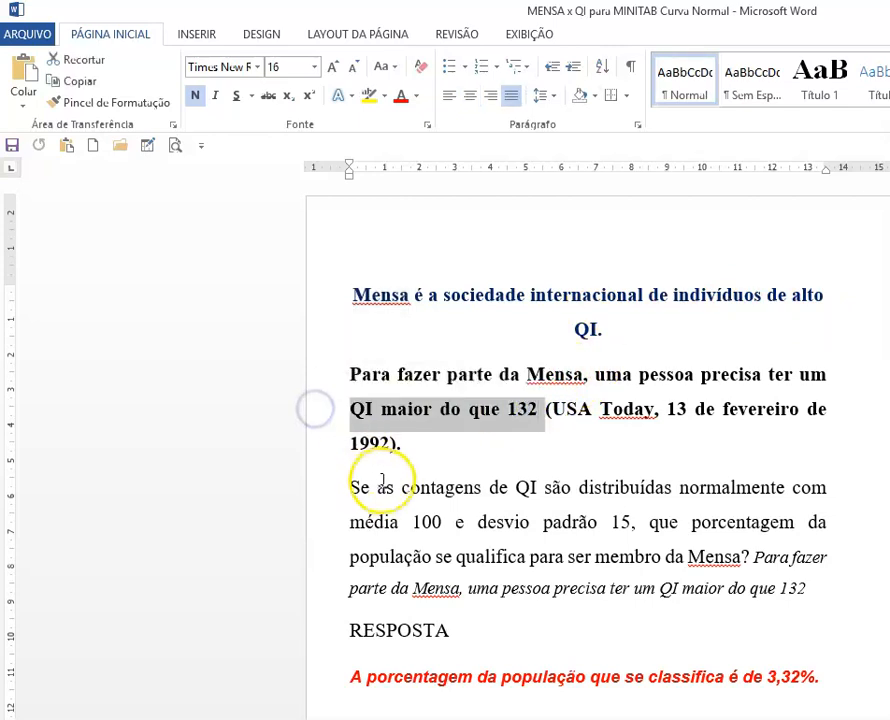
# Step: Highlight the mean 100, the standard deviation 15 and the question phrase 'que porcentagem da população se qualifica para ser membro da Mensa?' in the exercise text
pyautogui.click(543, 449)
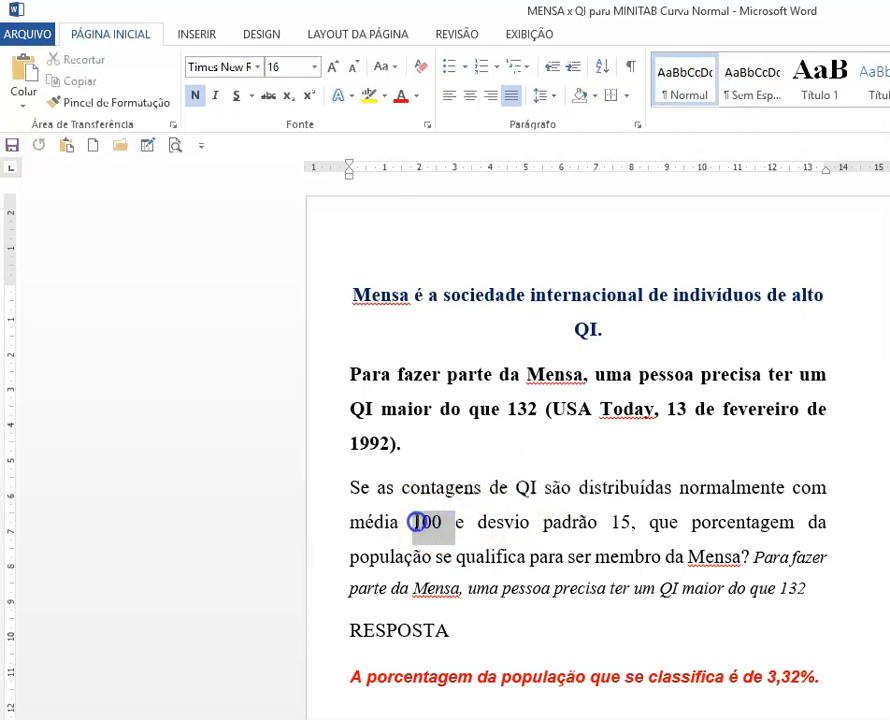
pyautogui.click(624, 521)
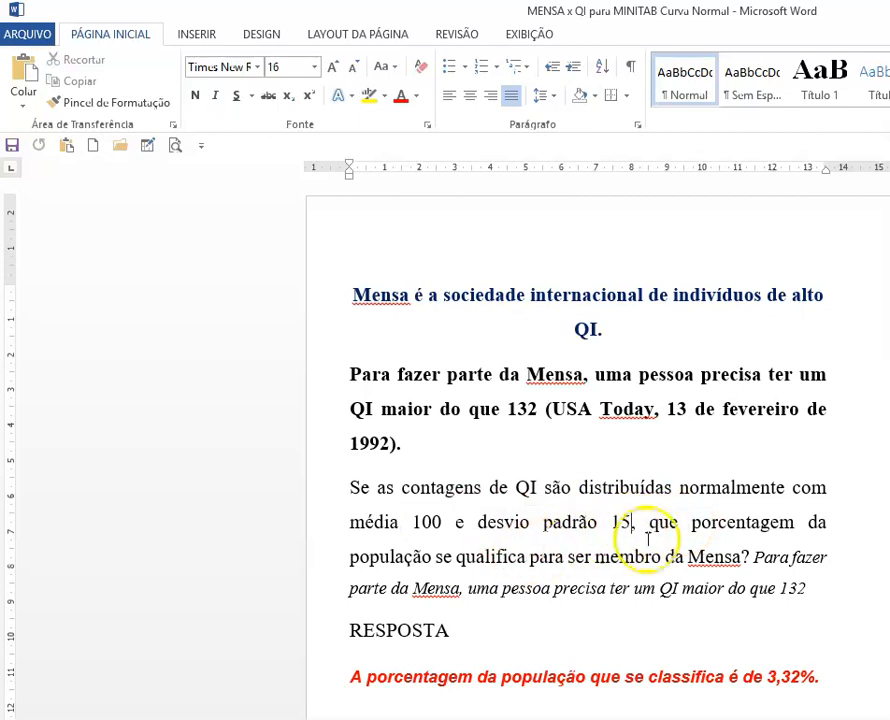
pyautogui.moveTo(680, 537); pyautogui.dragTo(713, 556)
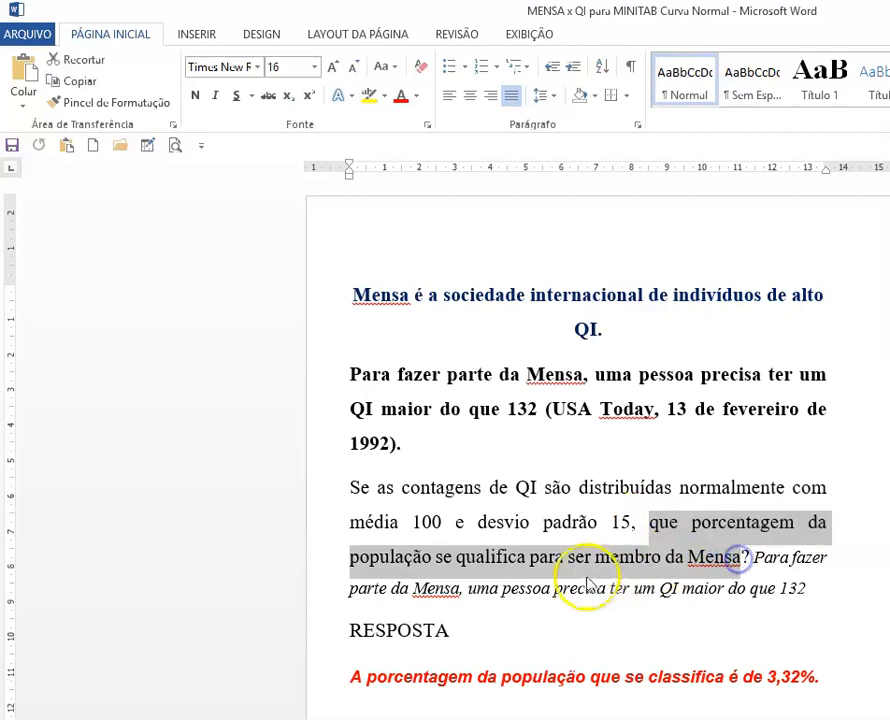
pyautogui.click(507, 589)
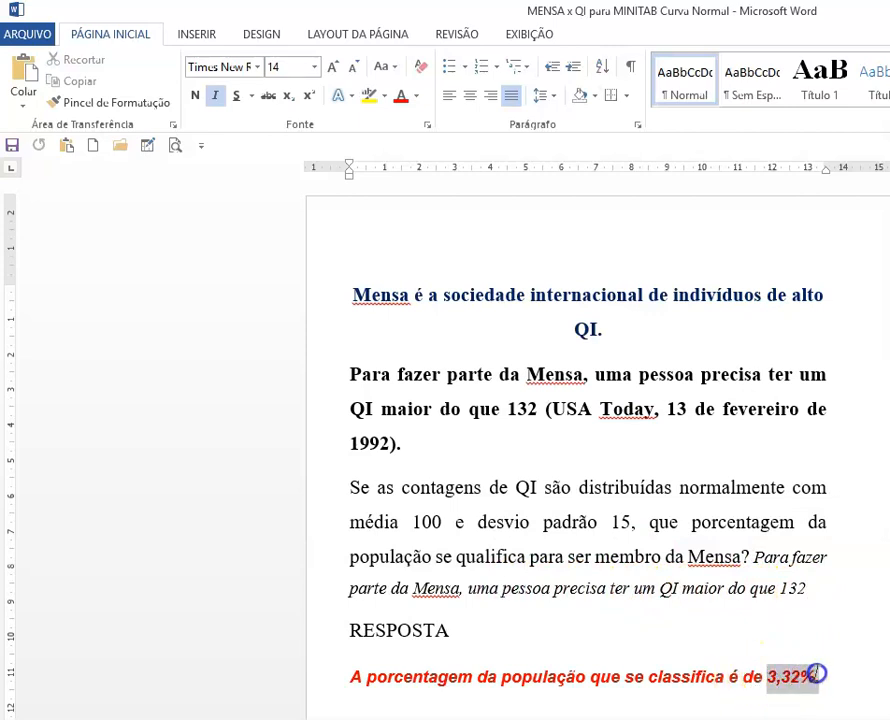
# Step: Replace the answer's percentage with '0,01645 ou 1,64%'
pyautogui.click(817, 675)
pyautogui.write('0')
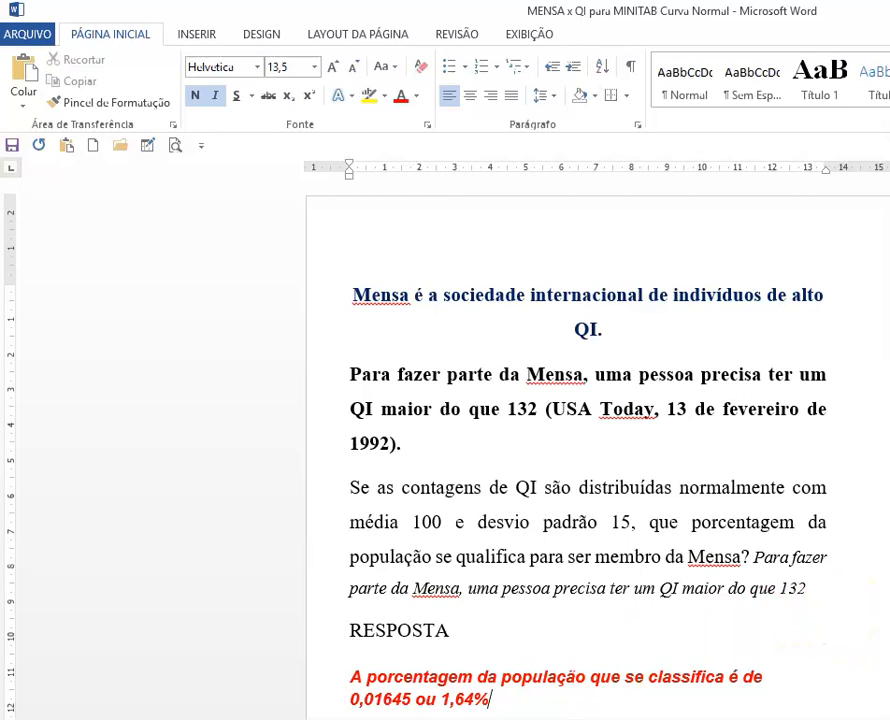
# Step: Create a View Probability distribution plot: Normal with mean 100, standard deviation 15, shading the right tail above X value 132
pyautogui.moveTo(297, 719)
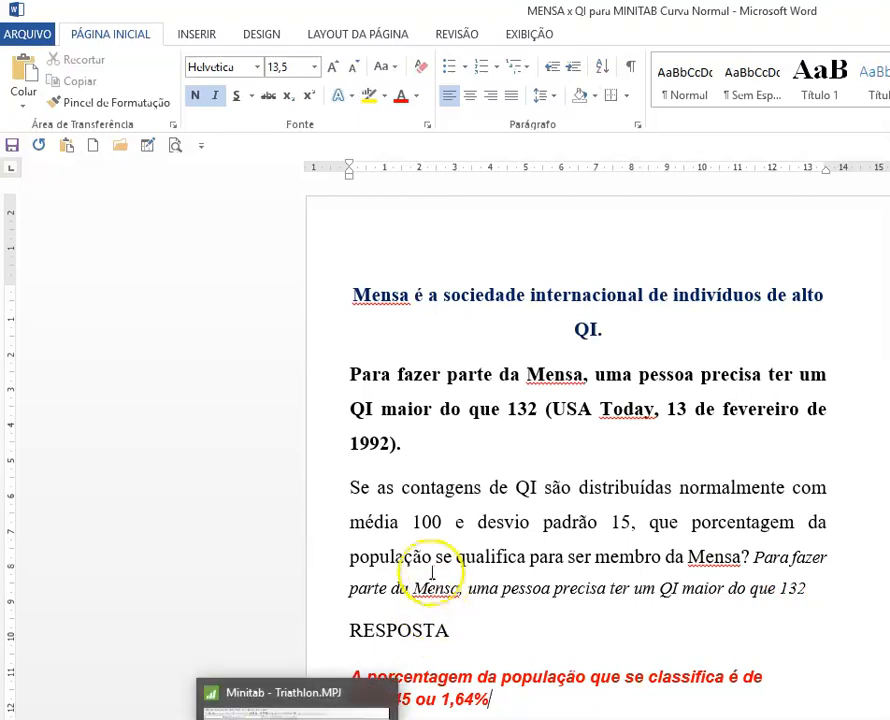
pyautogui.click(413, 521)
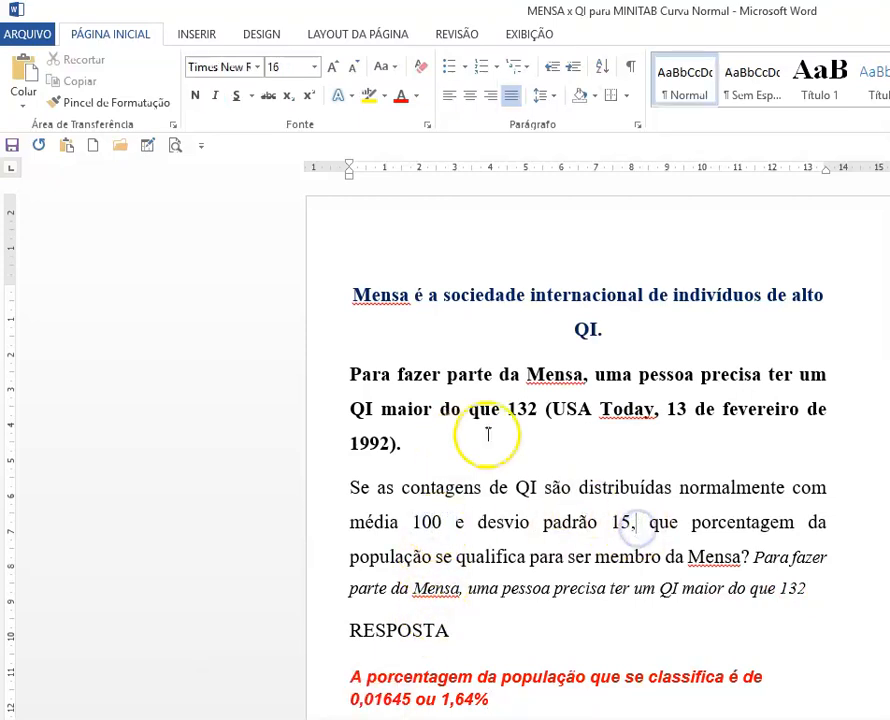
pyautogui.click(793, 591)
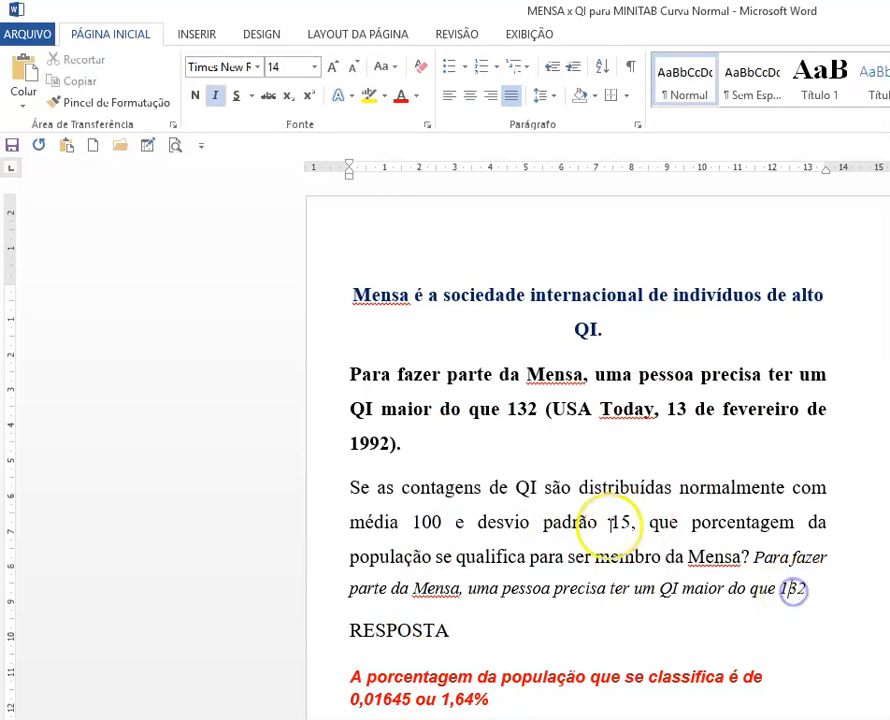
pyautogui.click(297, 719)
pyautogui.click(785, 555)
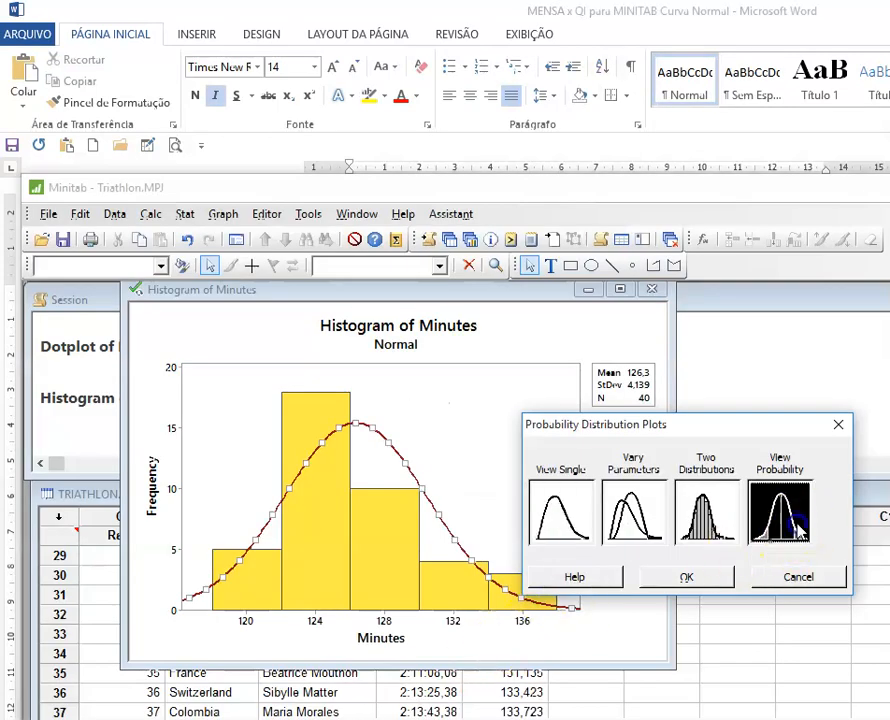
pyautogui.click(712, 581)
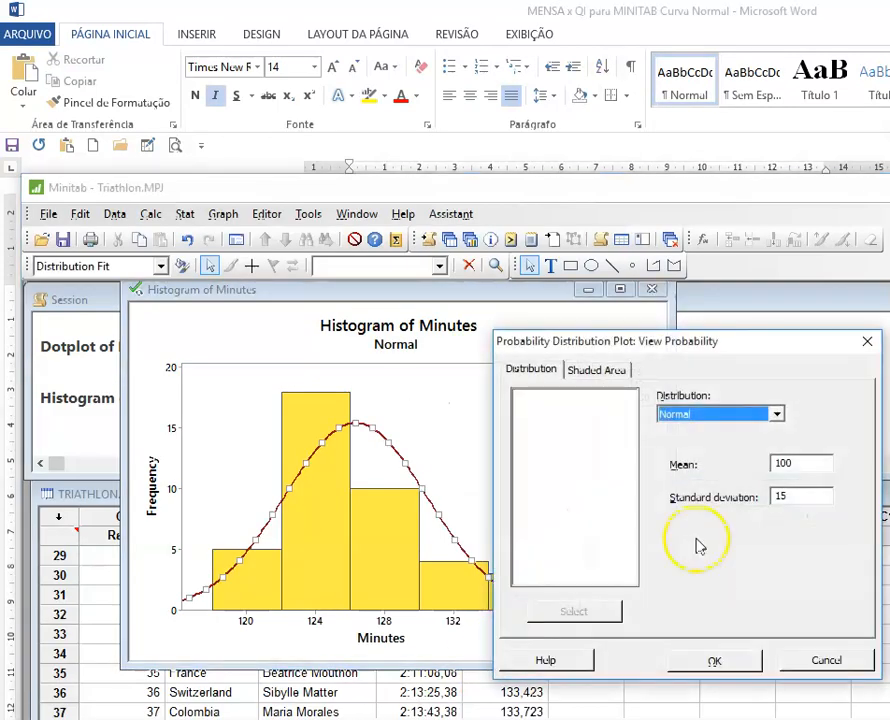
pyautogui.click(797, 465)
pyautogui.click(795, 496)
pyautogui.click(605, 372)
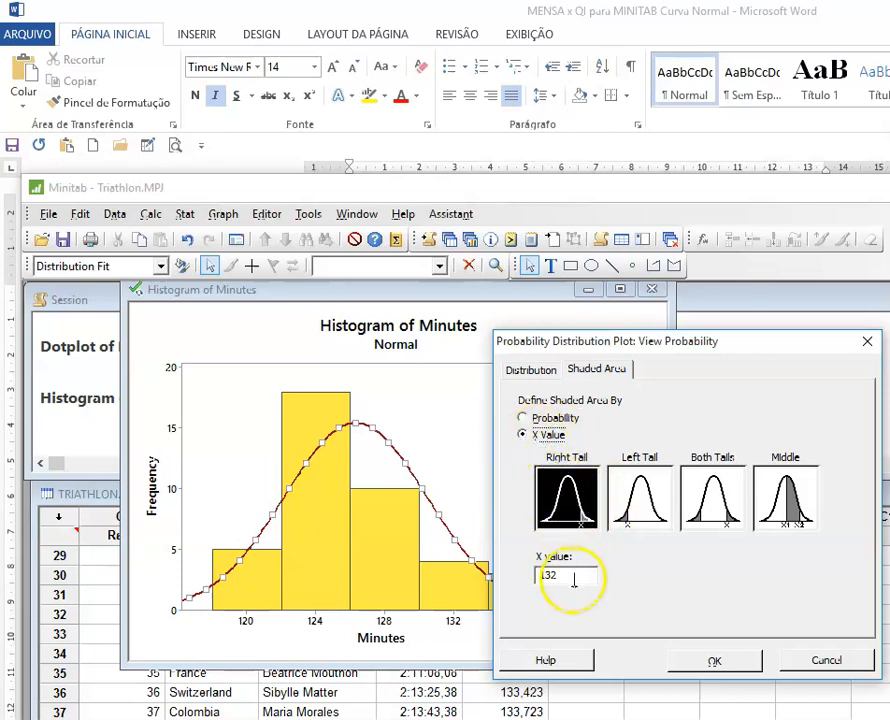
pyautogui.click(713, 660)
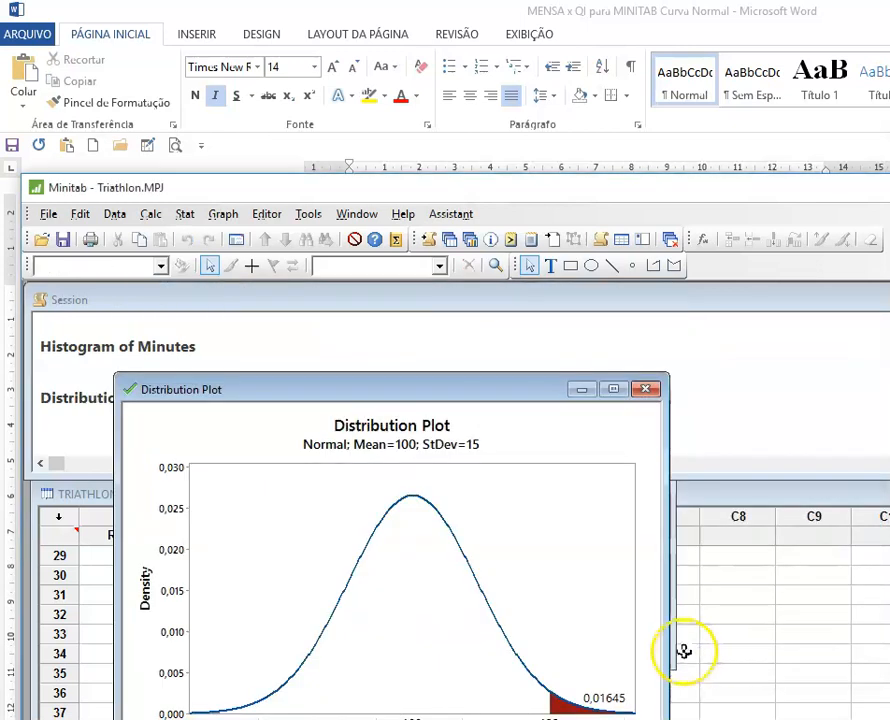
# Step: Make the 0,01645 probability label bold at size 14 and move it up beside the shaded tail
pyautogui.moveTo(526, 398); pyautogui.dragTo(525, 287)
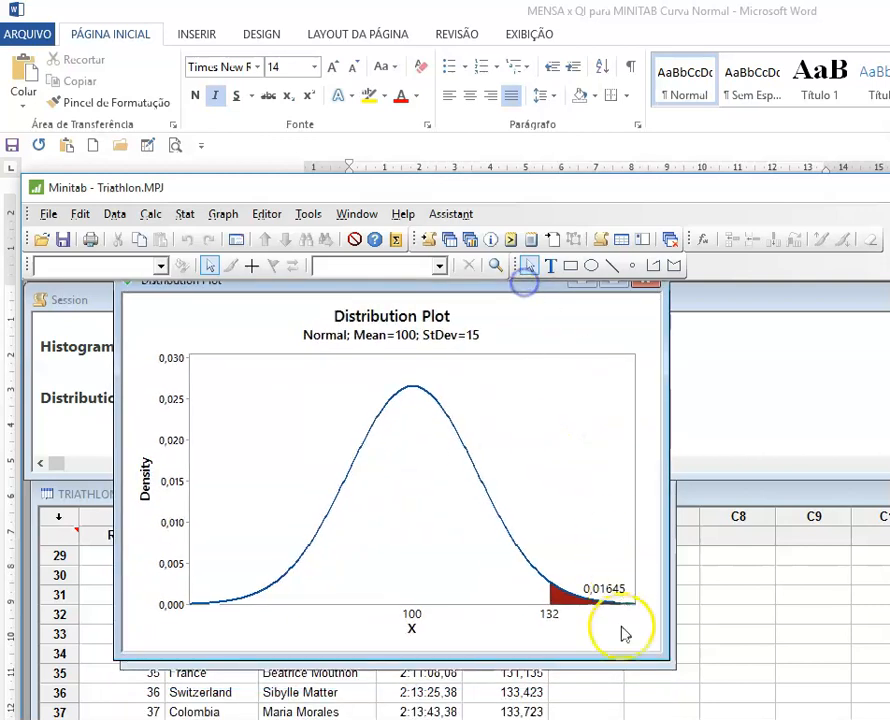
pyautogui.doubleClick(606, 590)
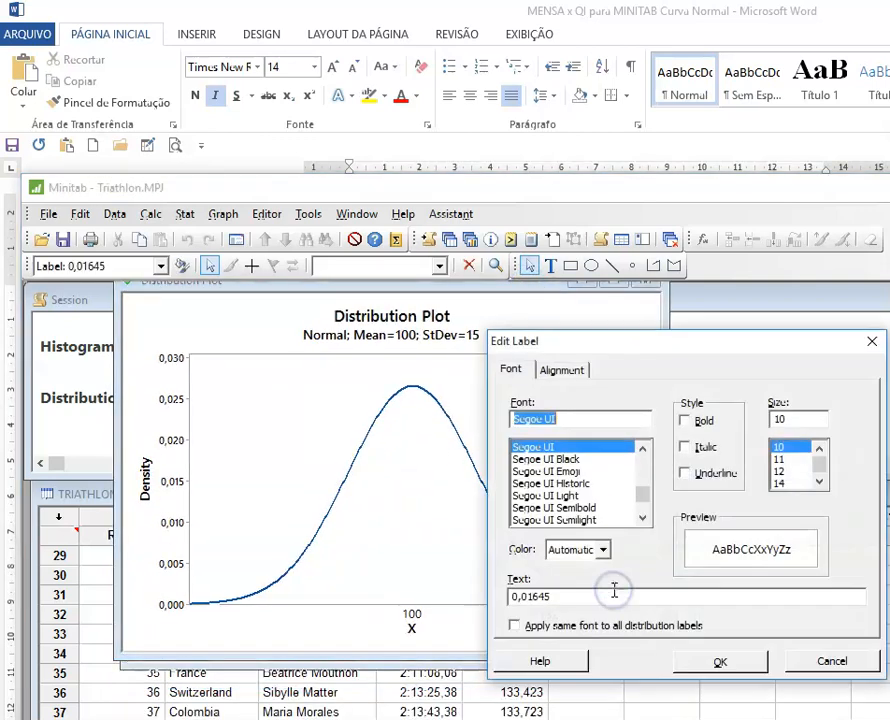
pyautogui.click(781, 482)
pyautogui.click(685, 420)
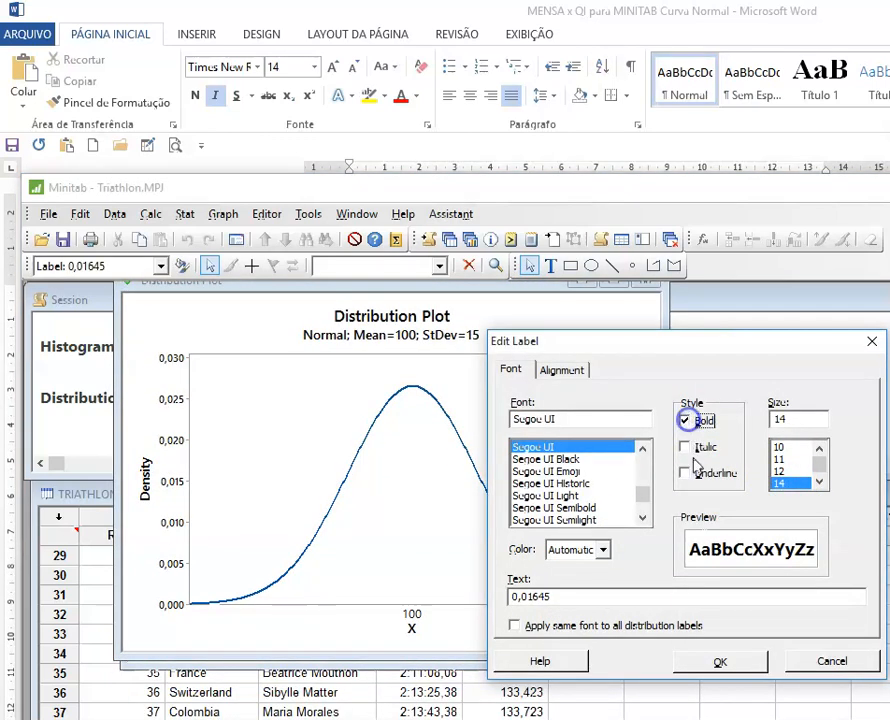
pyautogui.click(727, 662)
pyautogui.moveTo(615, 586); pyautogui.dragTo(594, 567)
# Step: Set the font size of the 132 and 100 axis labels to 12
pyautogui.doubleClick(556, 612)
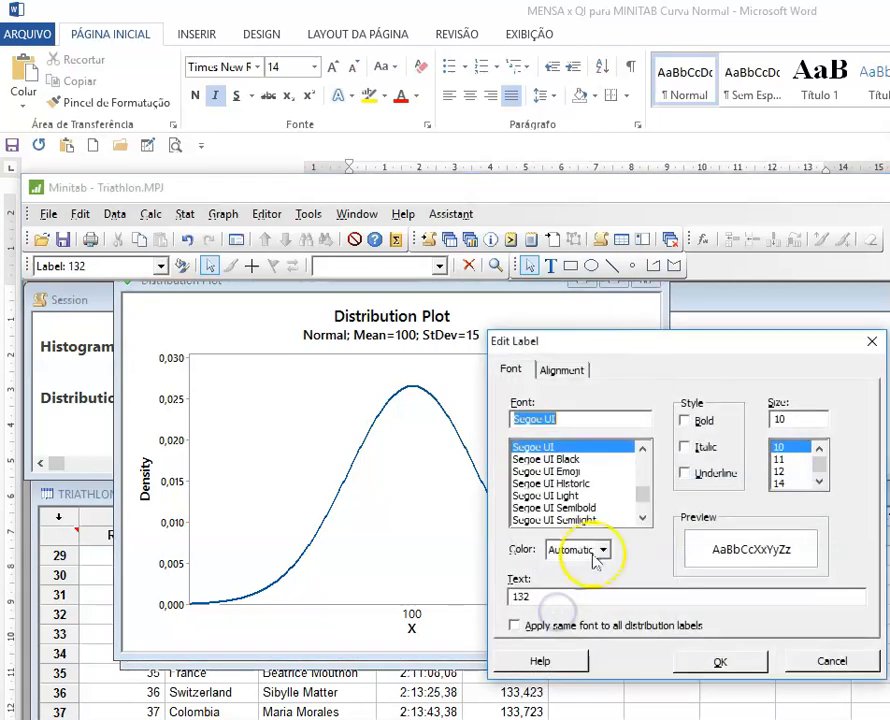
pyautogui.click(781, 482)
pyautogui.click(780, 471)
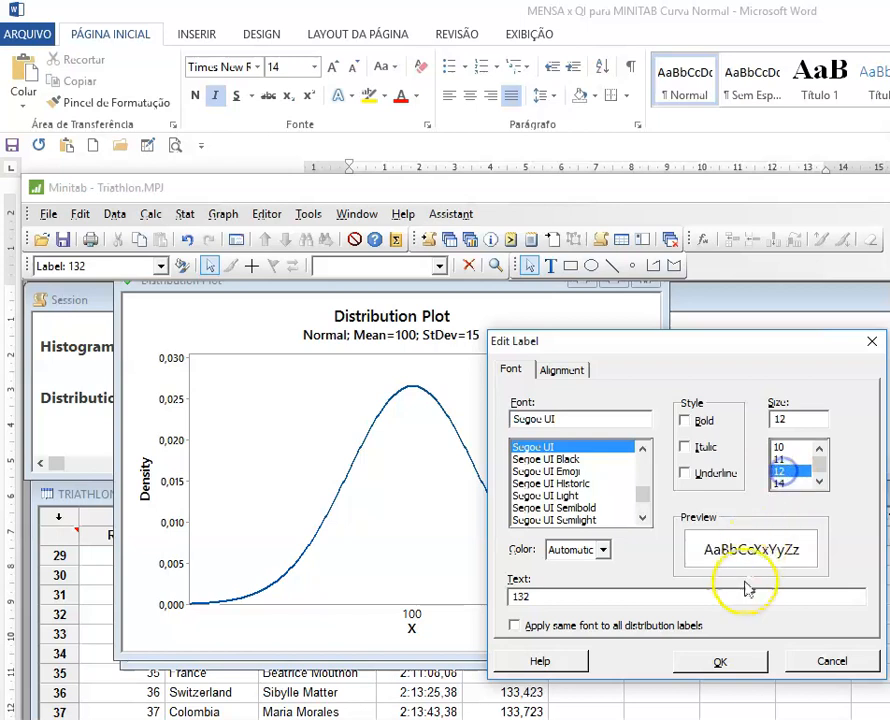
pyautogui.click(712, 662)
pyautogui.doubleClick(413, 612)
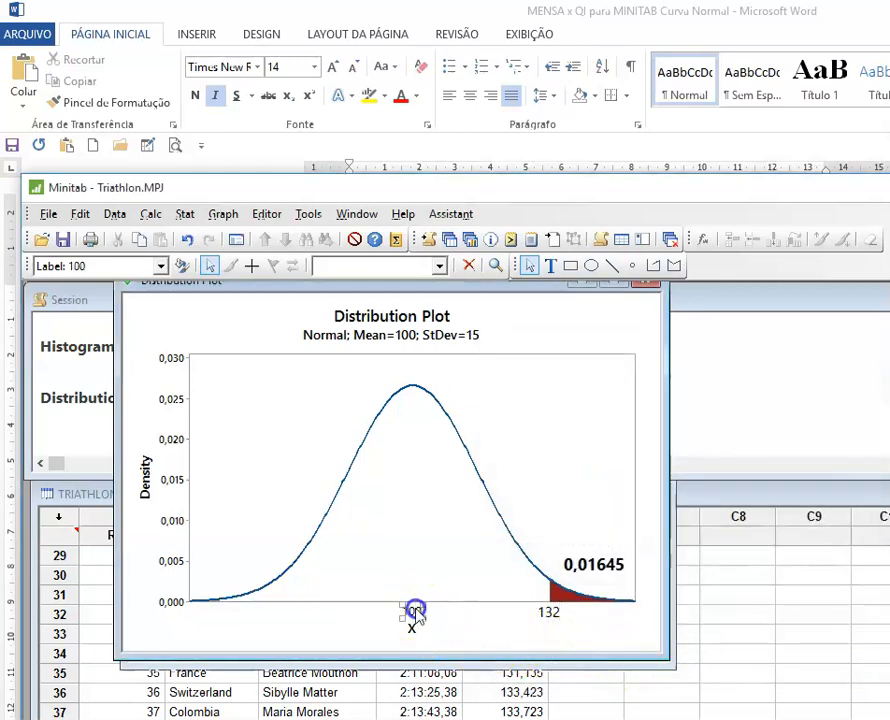
pyautogui.click(780, 471)
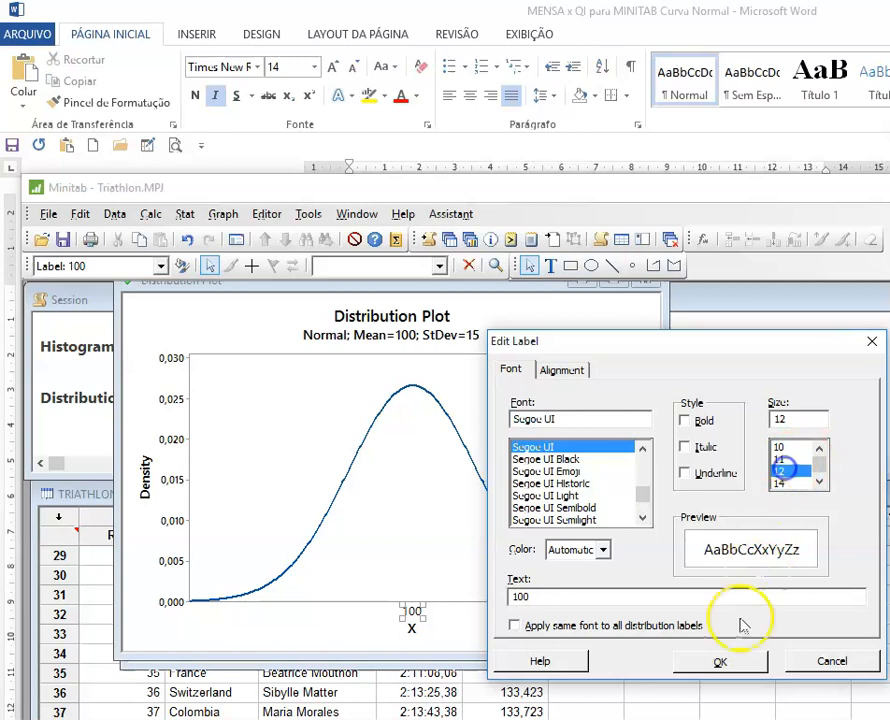
pyautogui.click(720, 662)
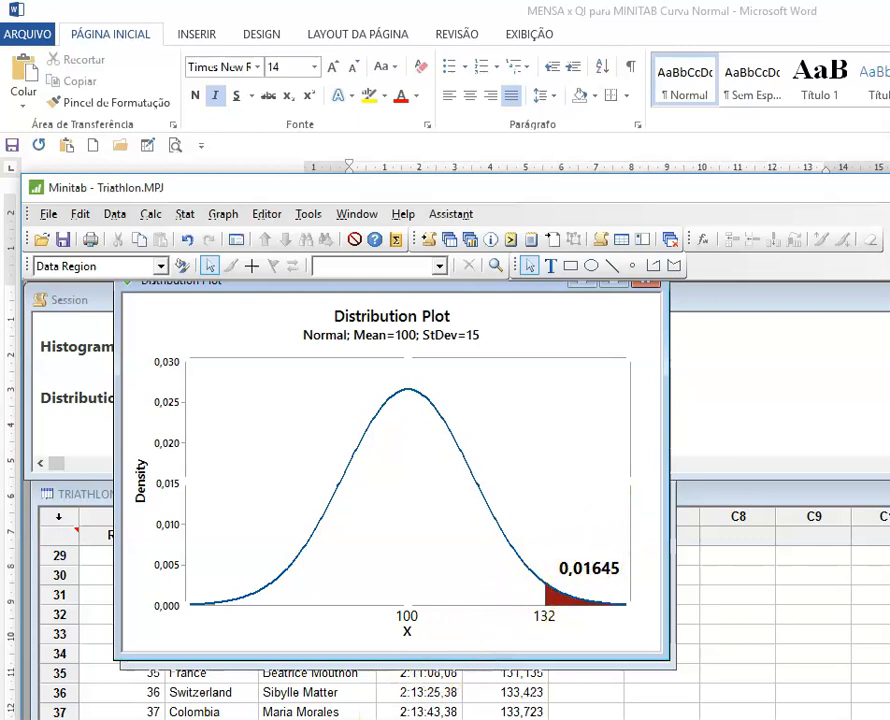
# Step: Re-run the View Probability plot with the right-tail X value set to 120
pyautogui.click(362, 719)
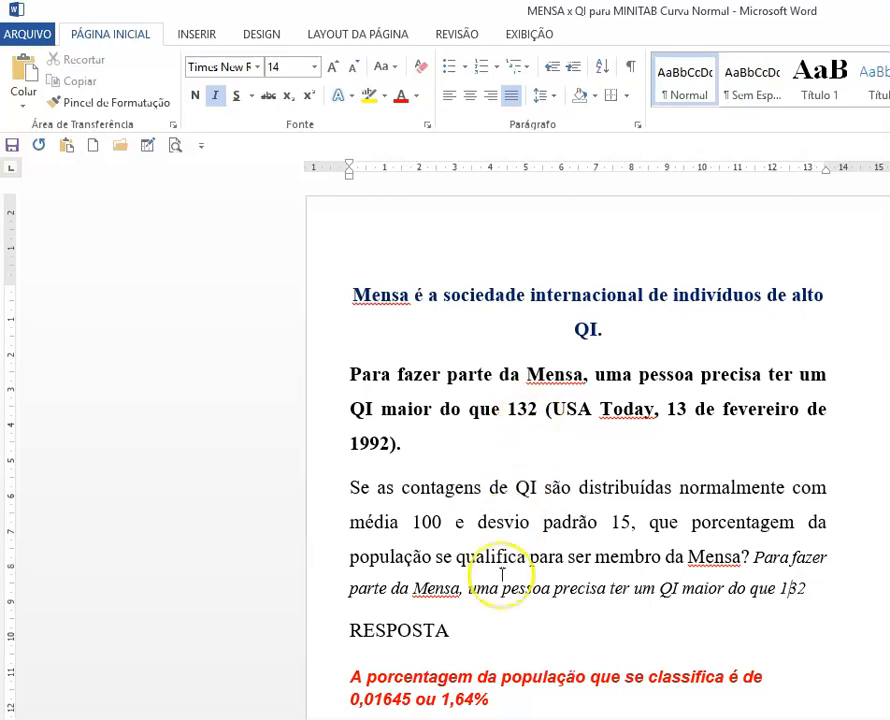
pyautogui.moveTo(434, 719)
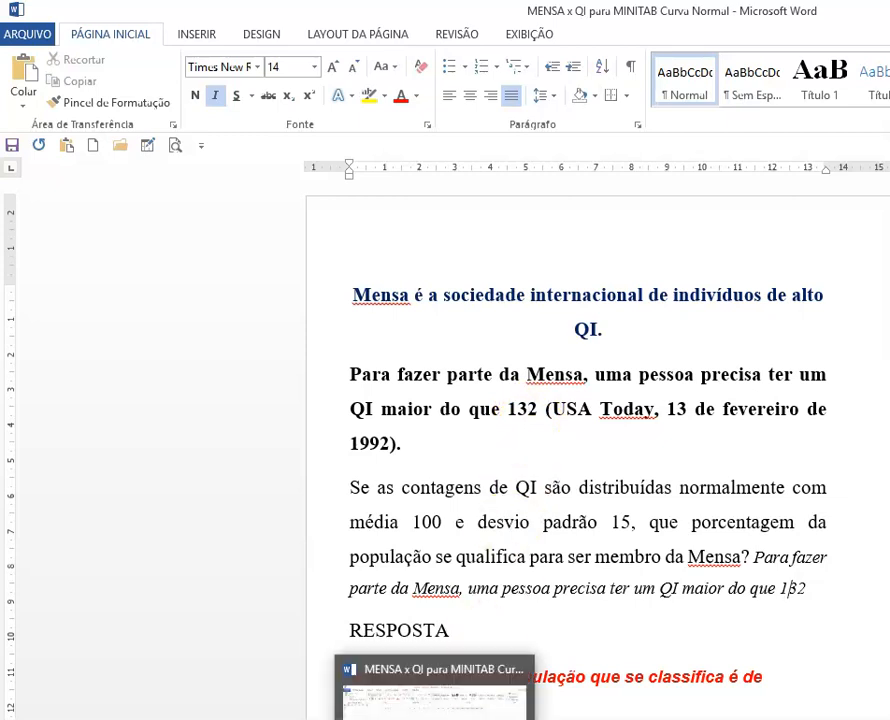
pyautogui.click(346, 719)
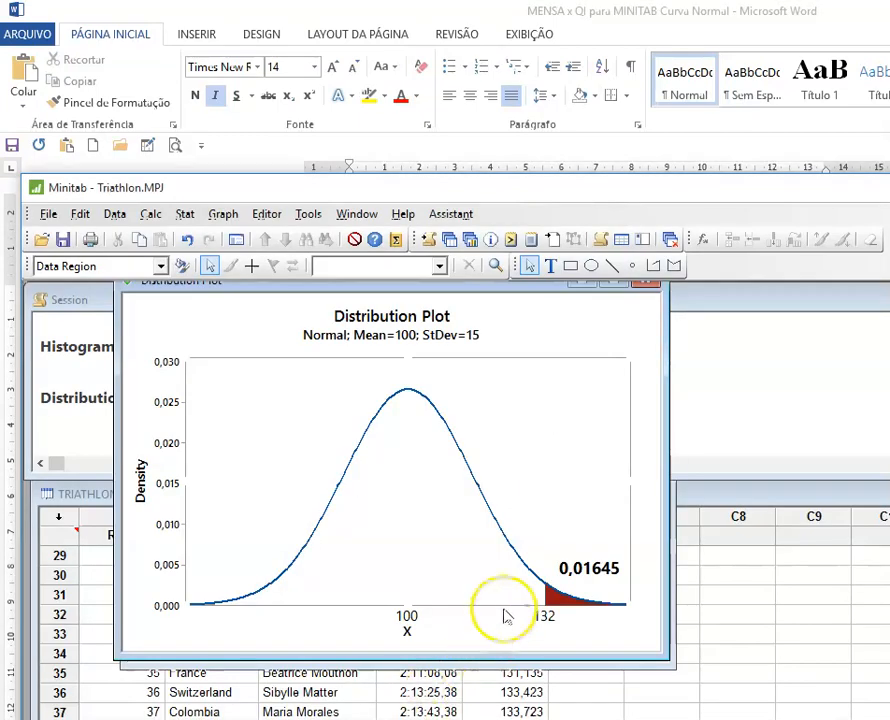
pyautogui.click(236, 239)
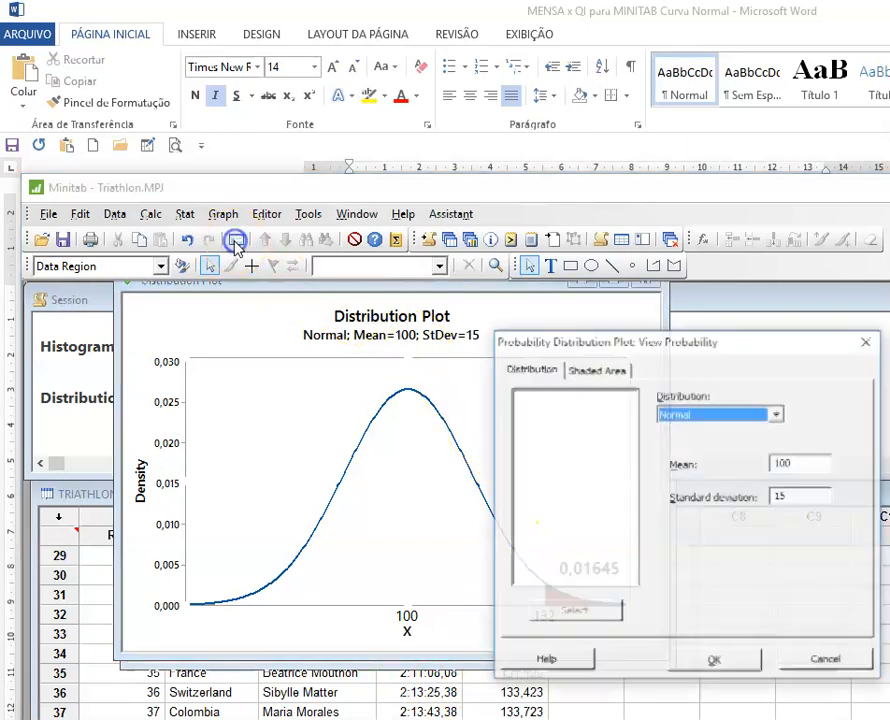
pyautogui.click(615, 370)
pyautogui.click(565, 575)
pyautogui.doubleClick(545, 576)
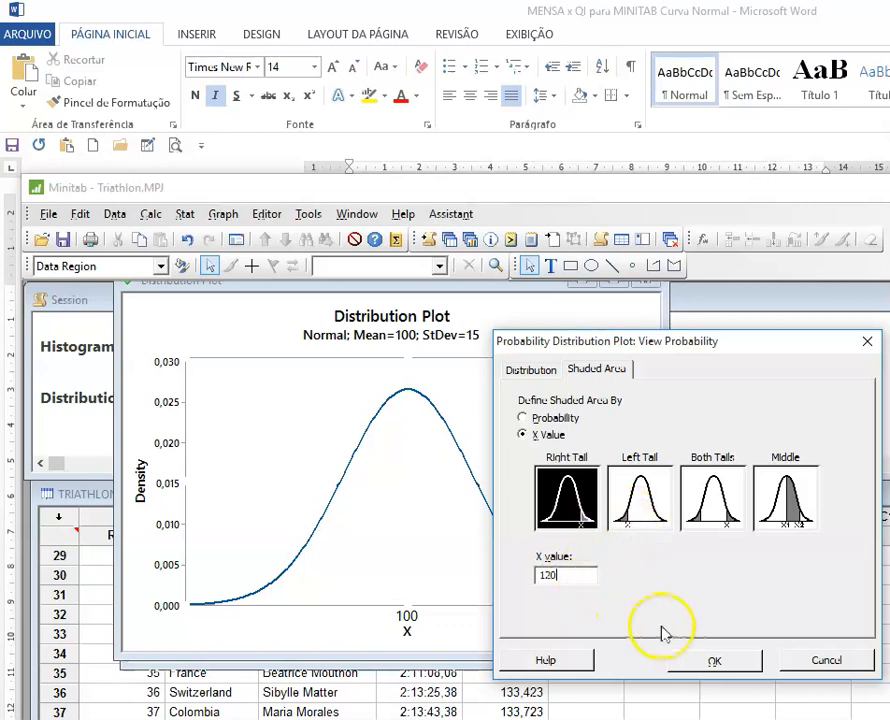
pyautogui.click(715, 662)
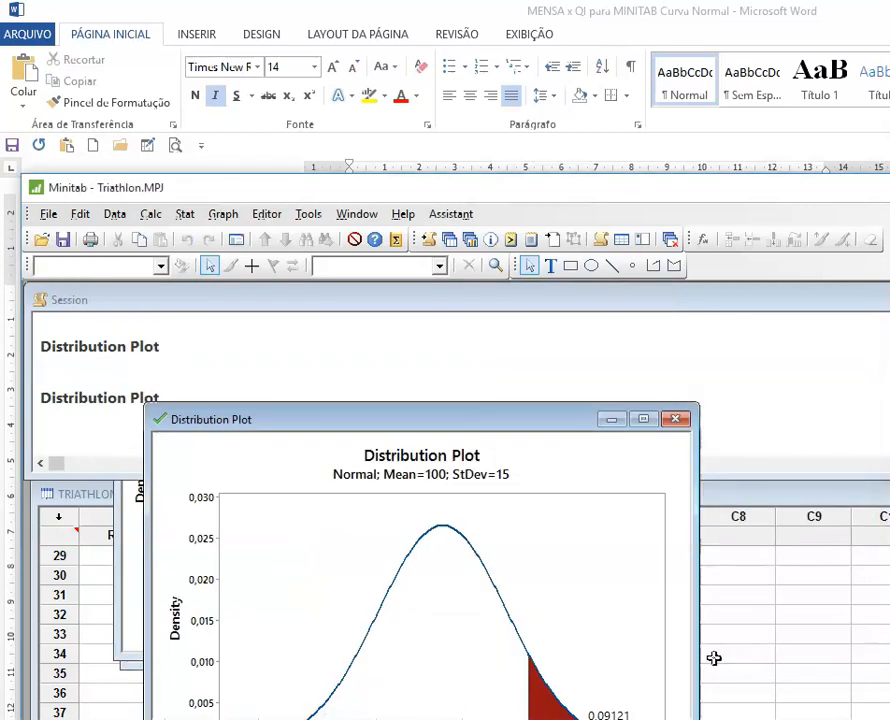
# Step: Make the 0,09121 probability label bold at size 14 and move it up beside the shaded tail
pyautogui.moveTo(477, 421); pyautogui.dragTo(474, 314)
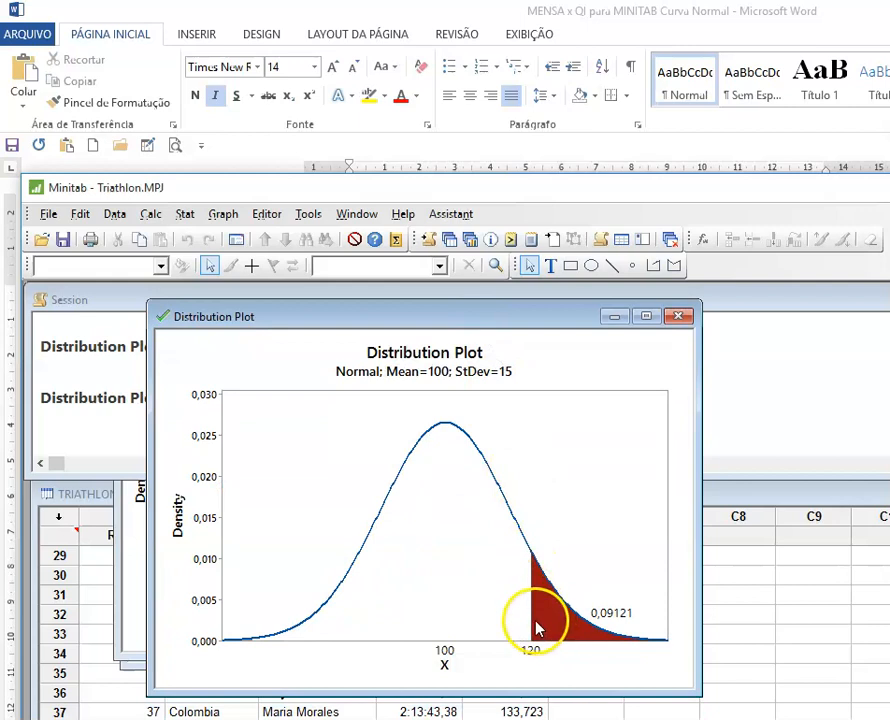
pyautogui.click(611, 613)
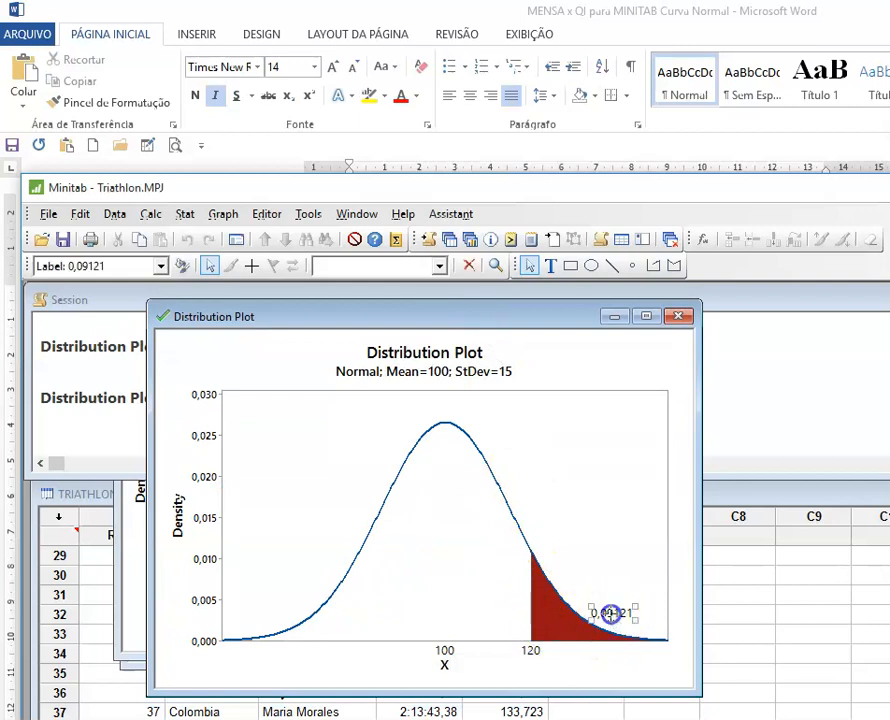
pyautogui.doubleClick(611, 613)
pyautogui.click(781, 488)
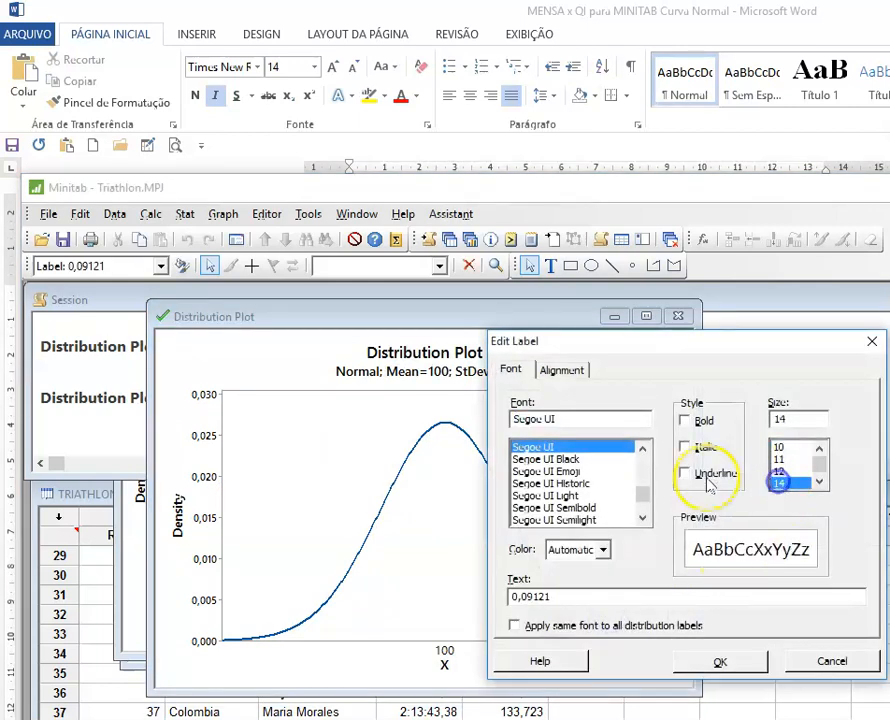
pyautogui.click(685, 422)
pyautogui.click(719, 663)
pyautogui.moveTo(627, 617); pyautogui.dragTo(616, 576)
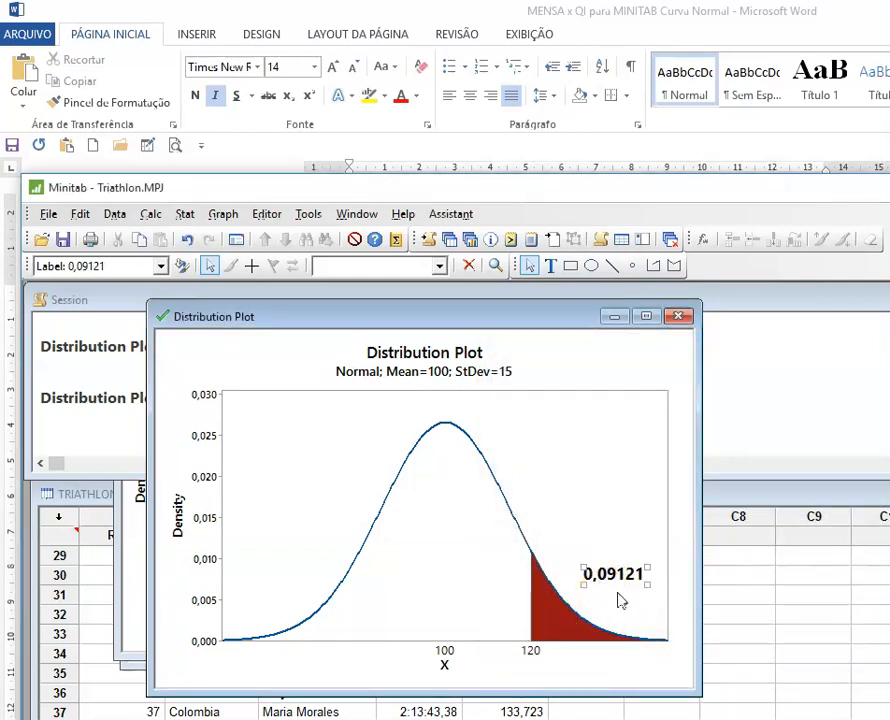